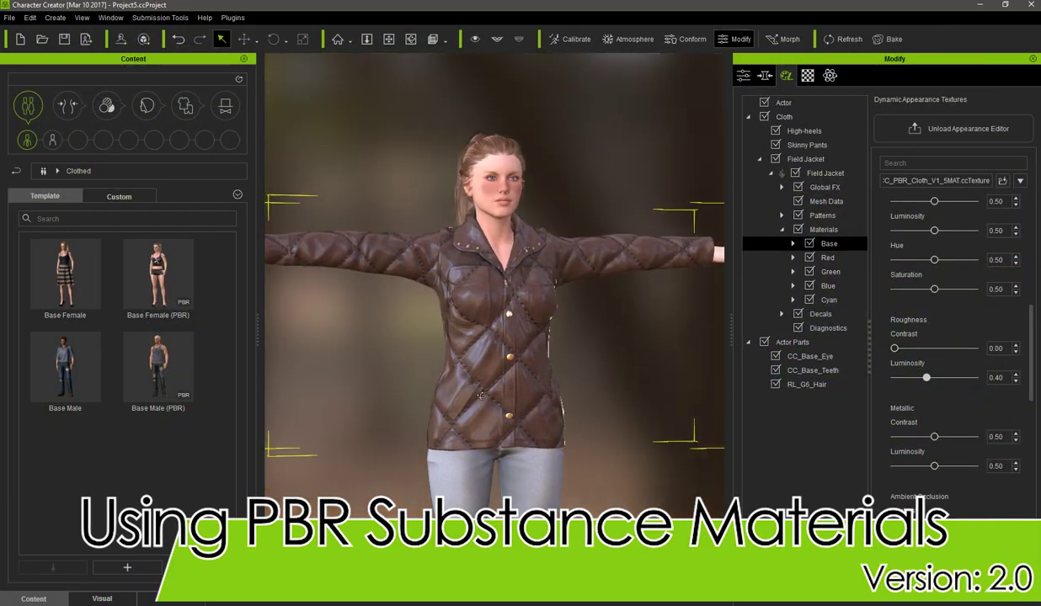
# - Browse for a Field Jacket texture, filtering to Character Creator Texture files
pyautogui.moveTo(480, 396); pyautogui.dragTo(855, 400, button='right')
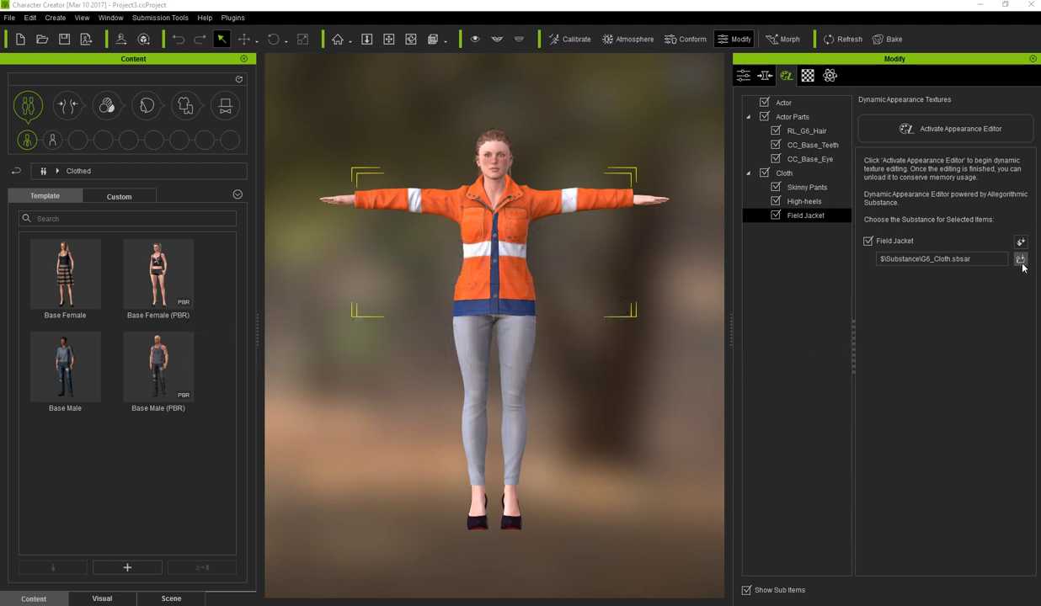
pyautogui.click(1020, 260)
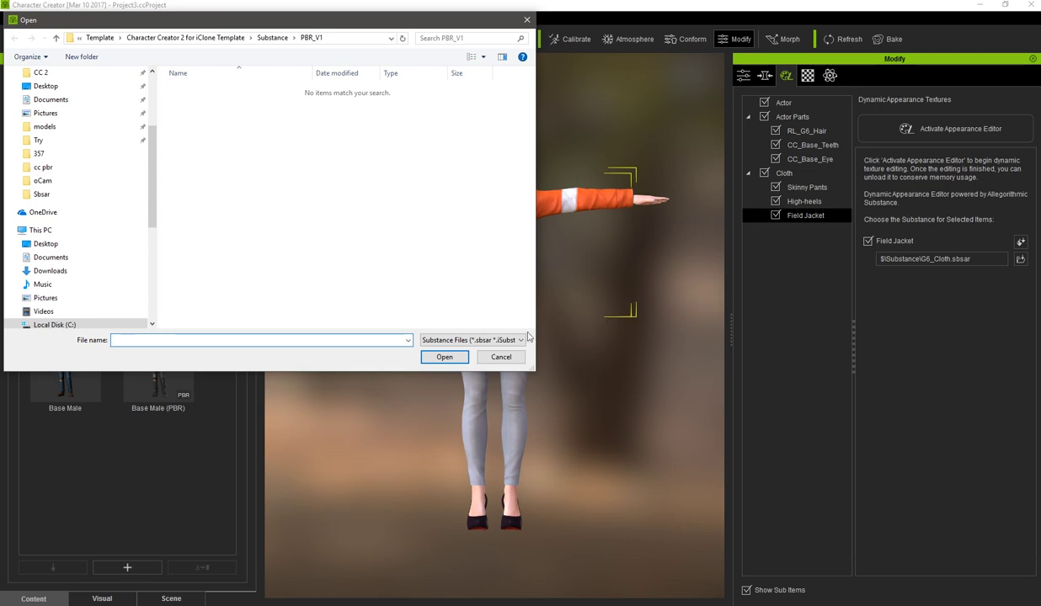
pyautogui.click(510, 341)
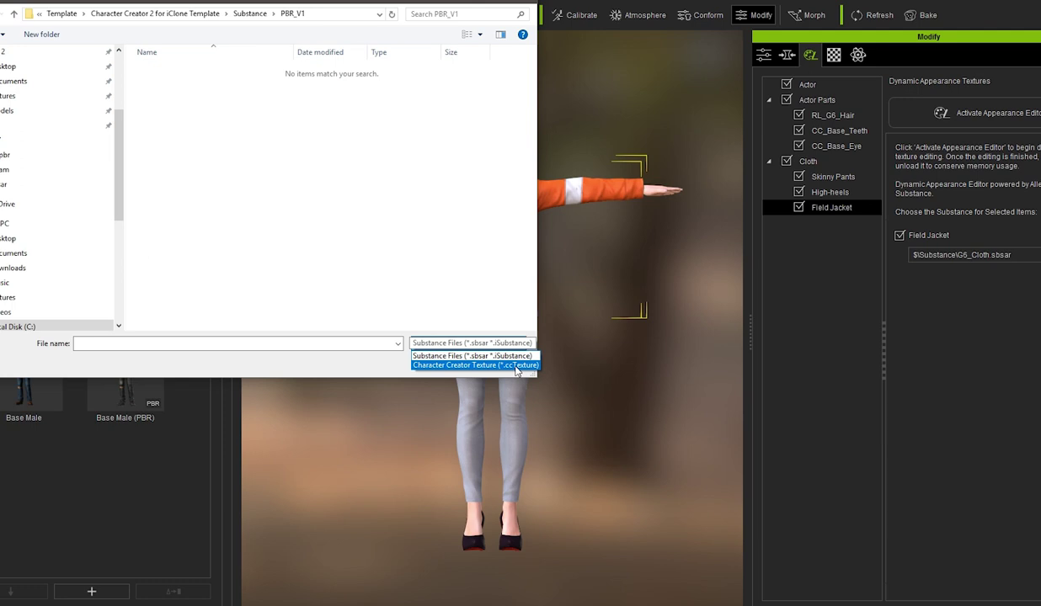
pyautogui.click(514, 421)
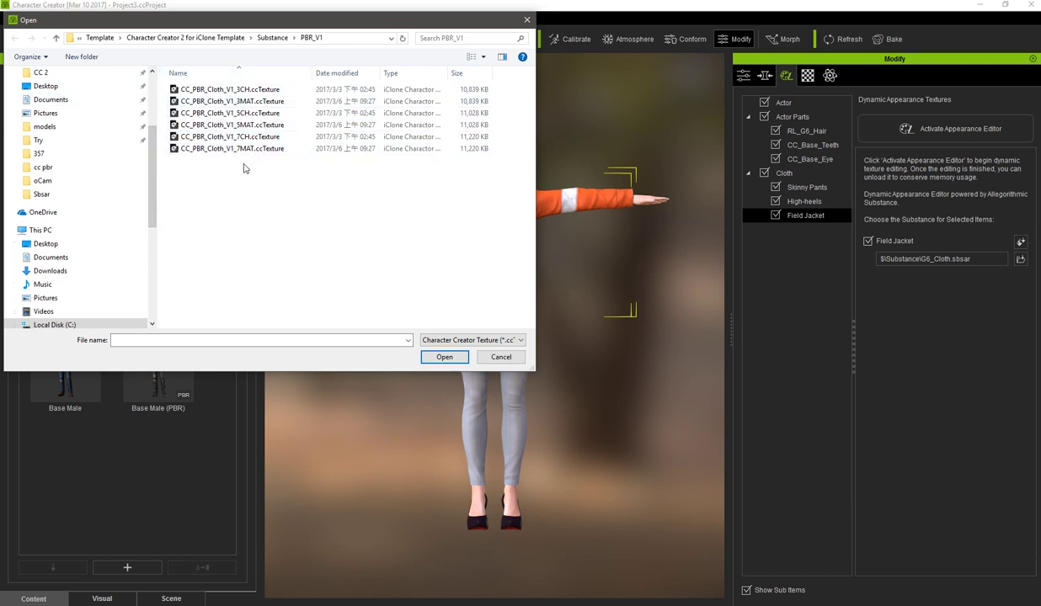
# - Pick CC_PBR_Cloth_V1_7MAT.ccTexture and load it onto the jacket
pyautogui.click(246, 150)
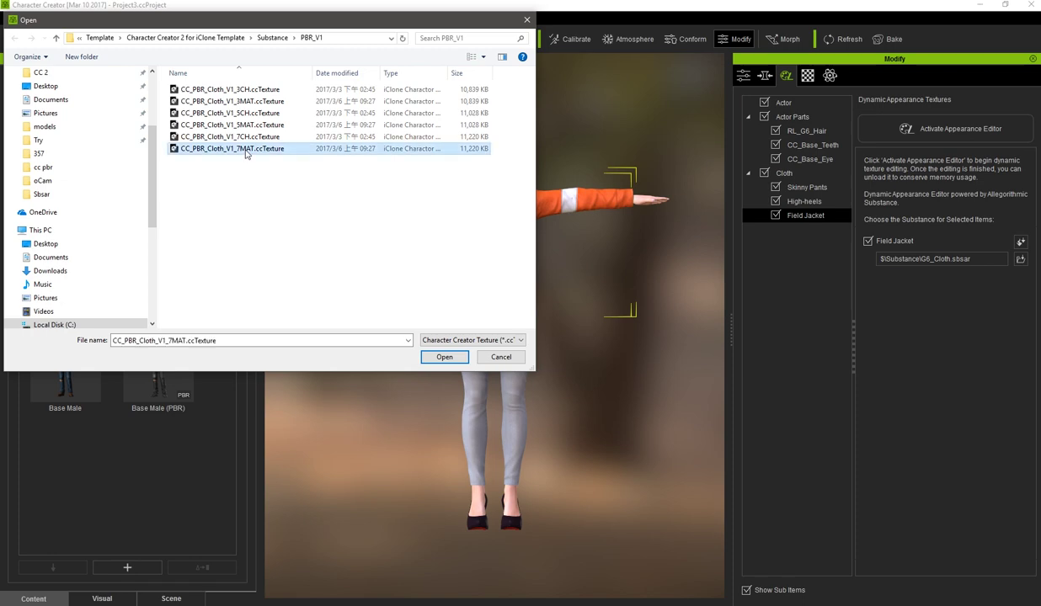
pyautogui.click(252, 127)
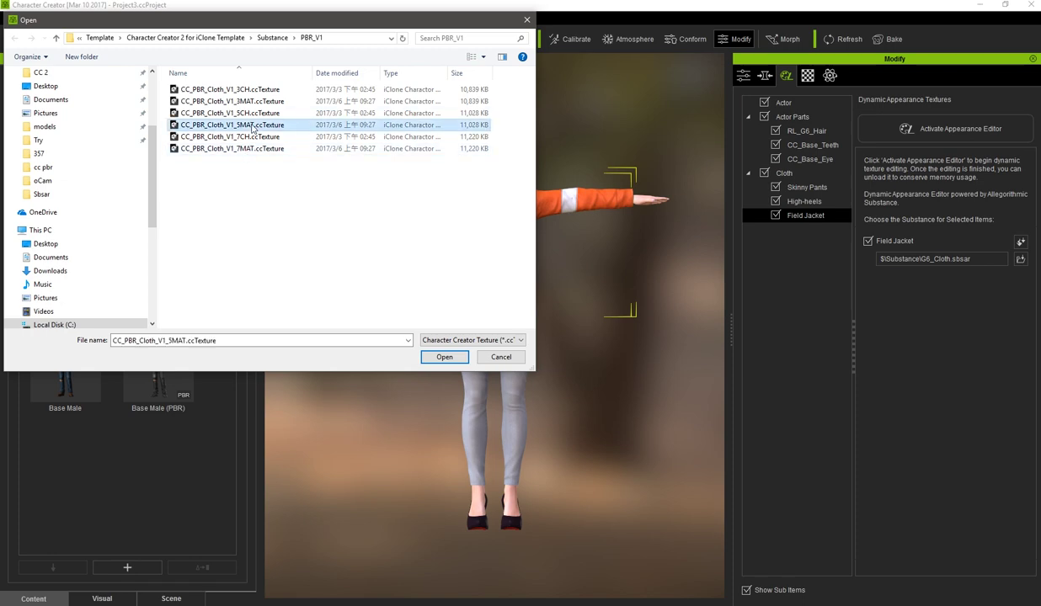
pyautogui.click(268, 148)
pyautogui.click(441, 357)
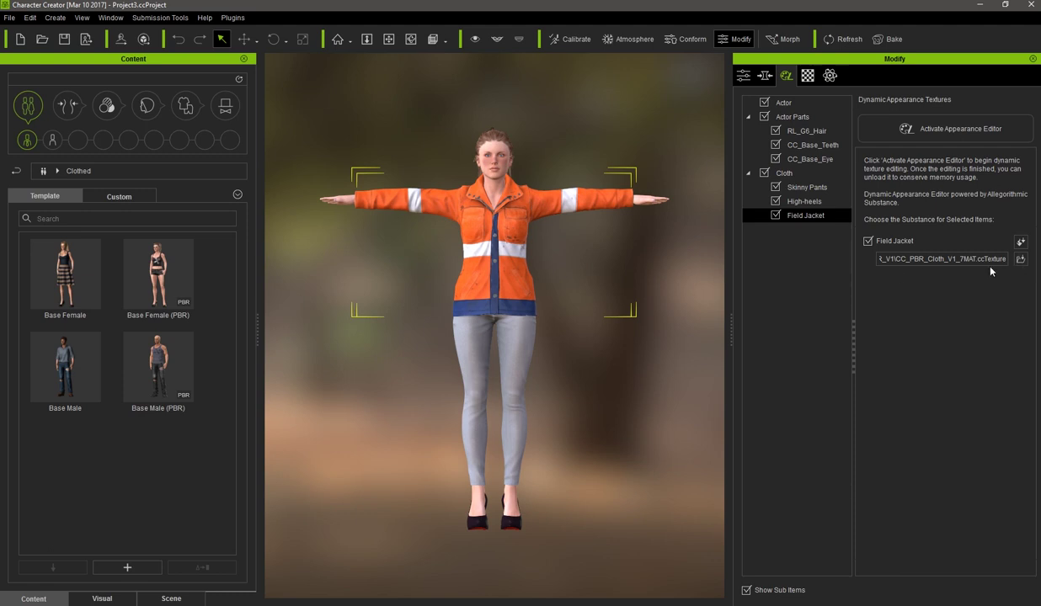
# - Bring up the Field Jacket's substance preset list
pyautogui.click(1020, 241)
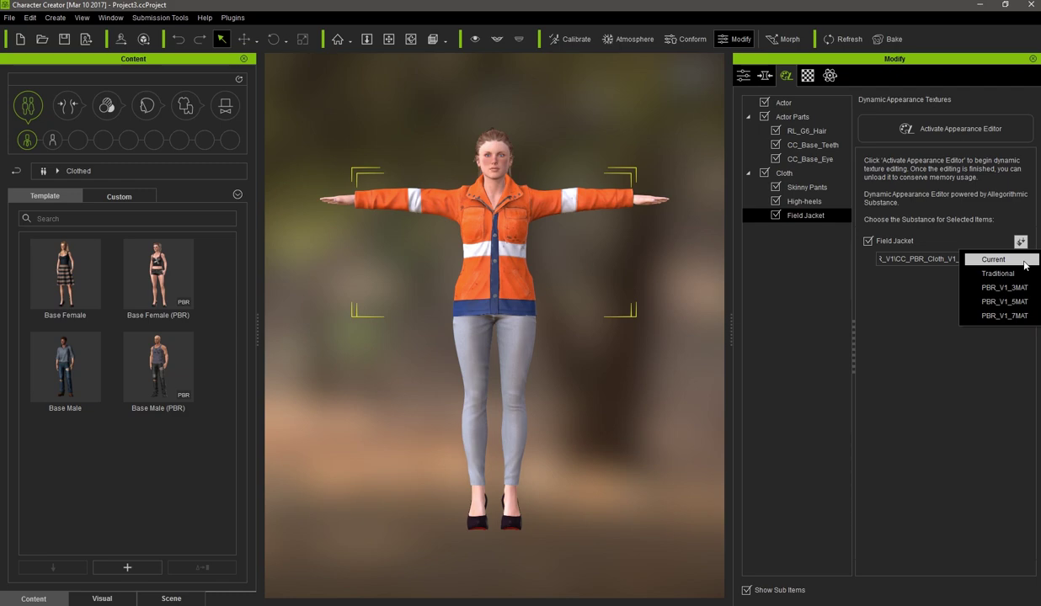
pyautogui.click(1024, 263)
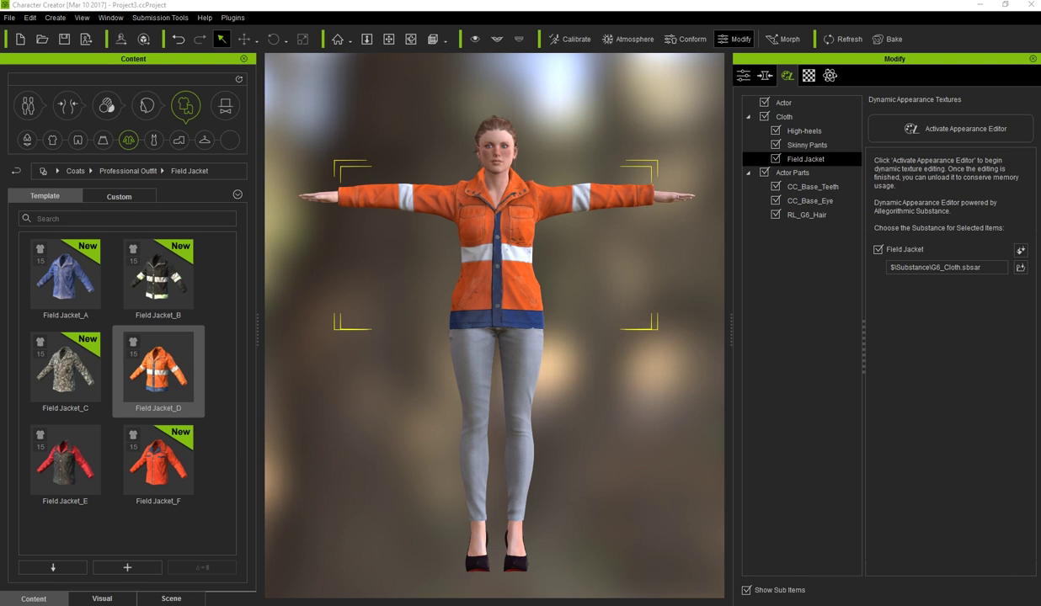
pyautogui.click(1021, 251)
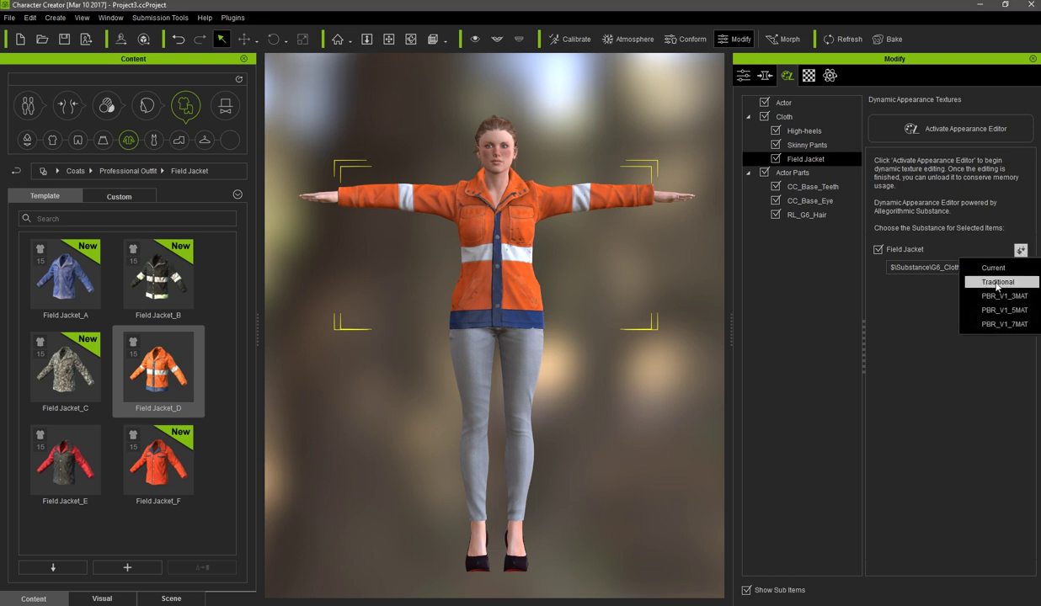
pyautogui.click(939, 280)
pyautogui.click(1021, 250)
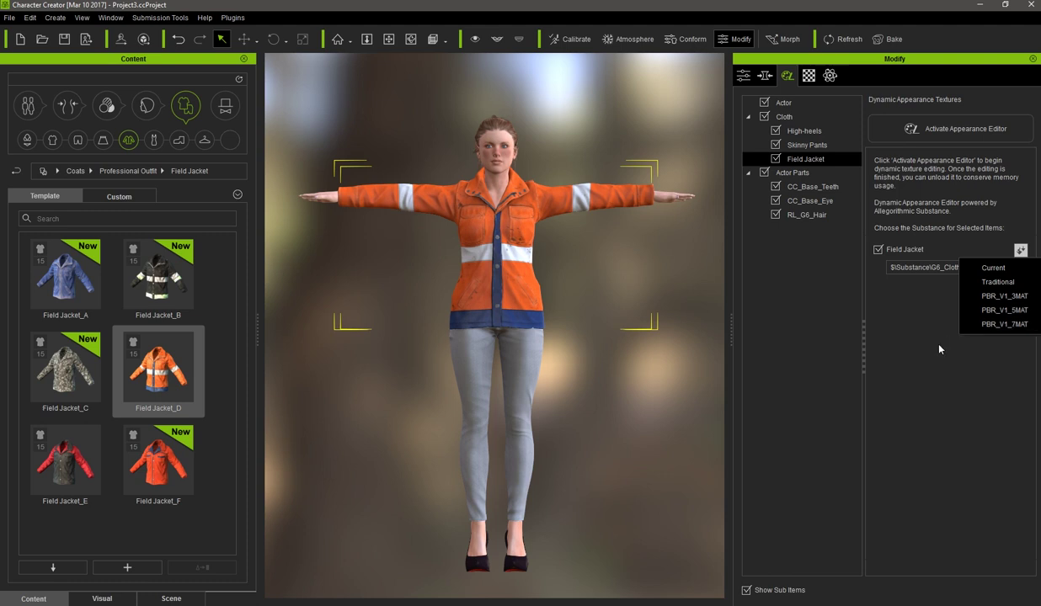
pyautogui.click(906, 332)
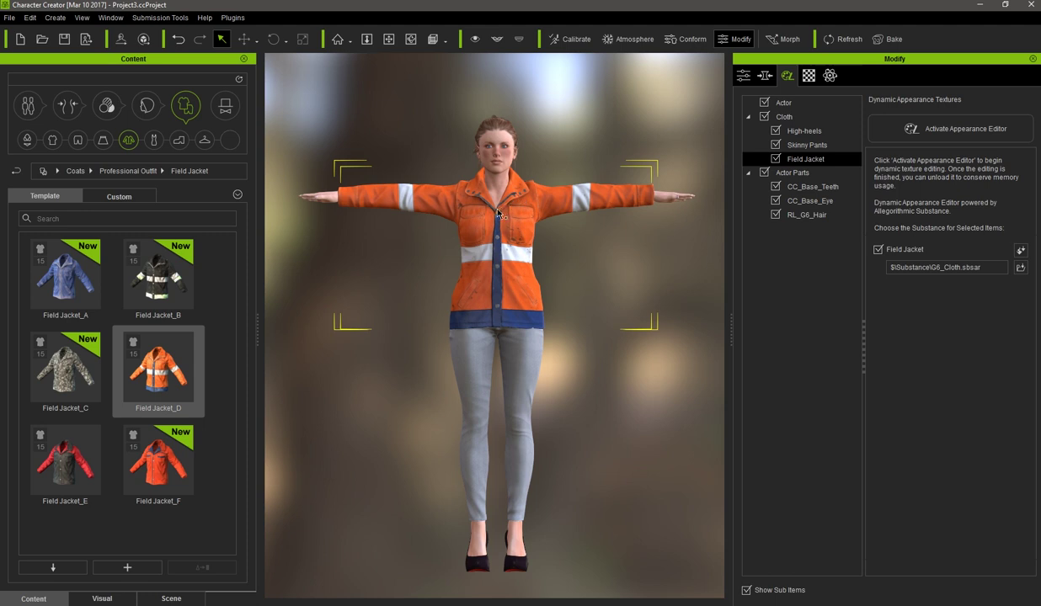
# - Apply the PBR_V1_3MAT preset, activate the Appearance Editor, and keep the current selection
pyautogui.click(1021, 250)
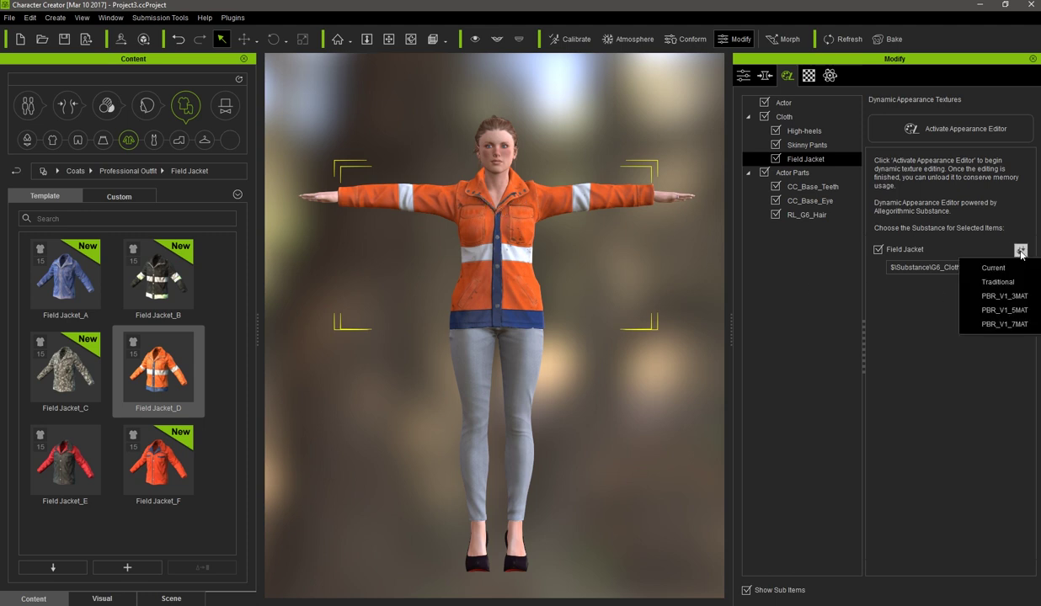
pyautogui.click(1030, 297)
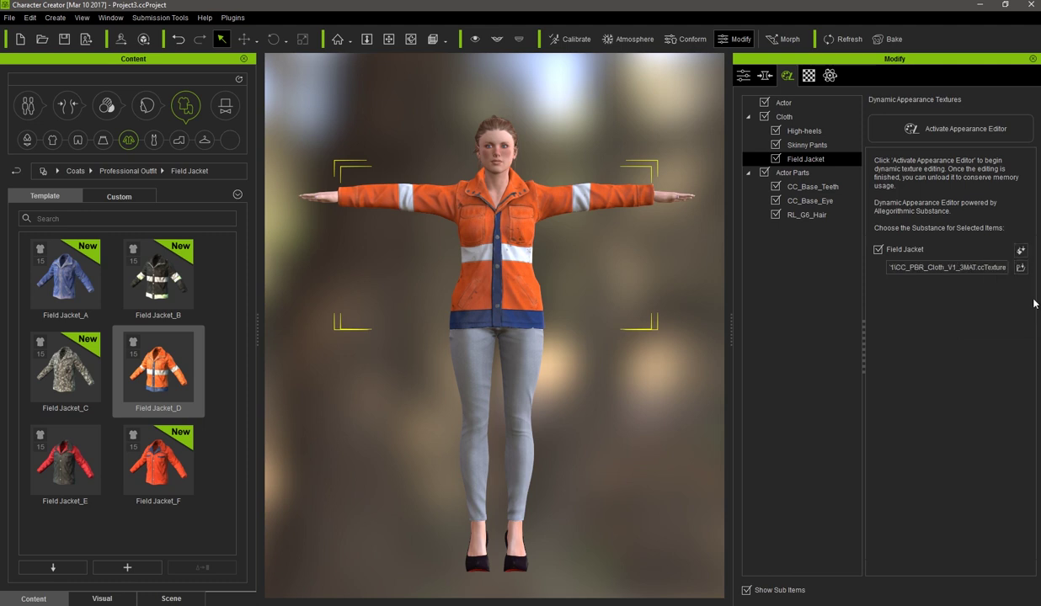
pyautogui.click(950, 133)
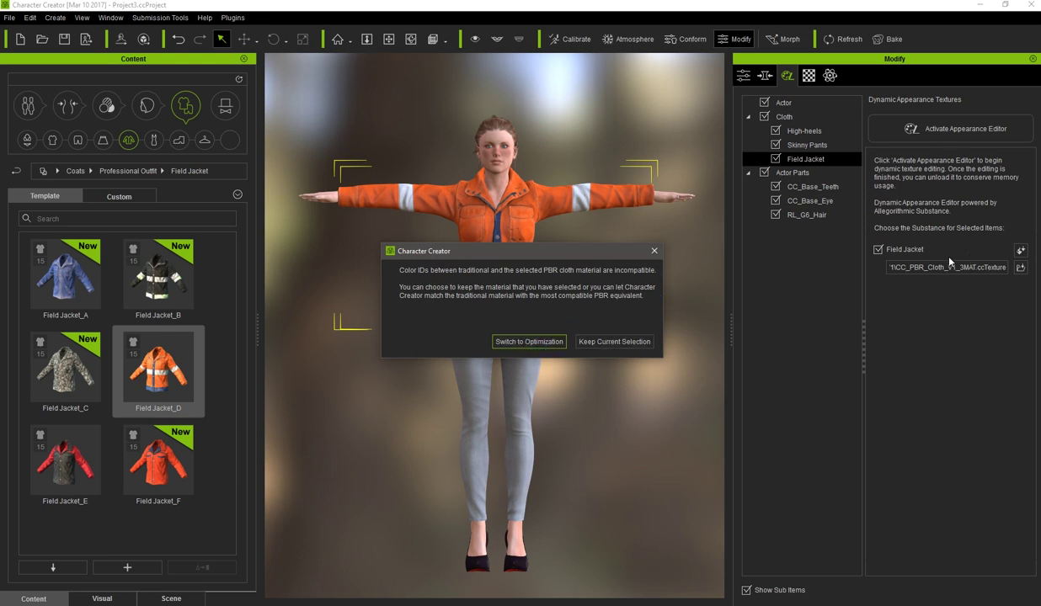
pyautogui.click(600, 341)
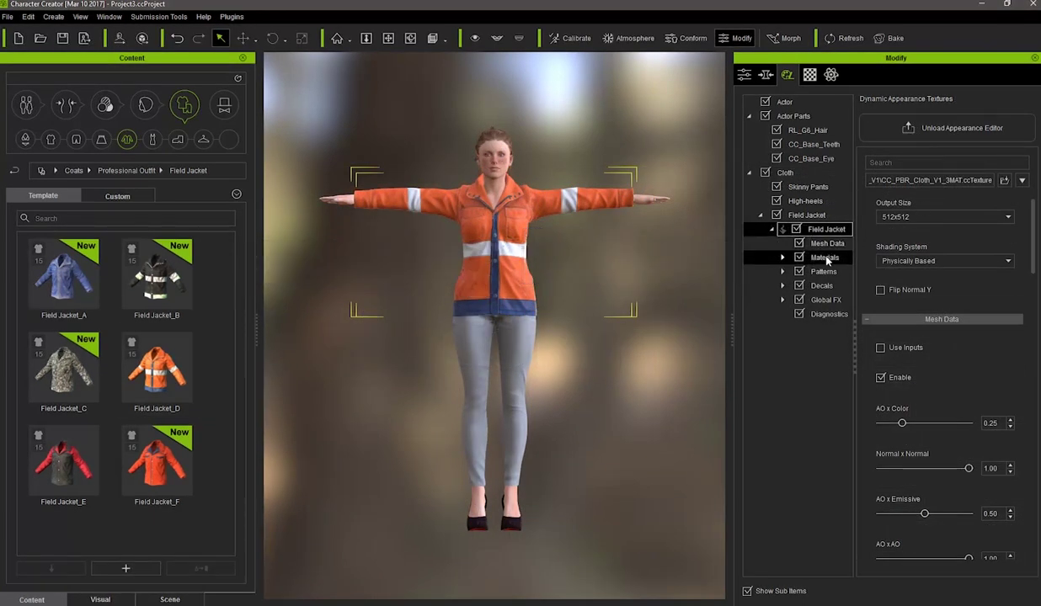
# - Expand the jacket's Materials and enable Use Inputs under Mesh Data
pyautogui.doubleClick(825, 259)
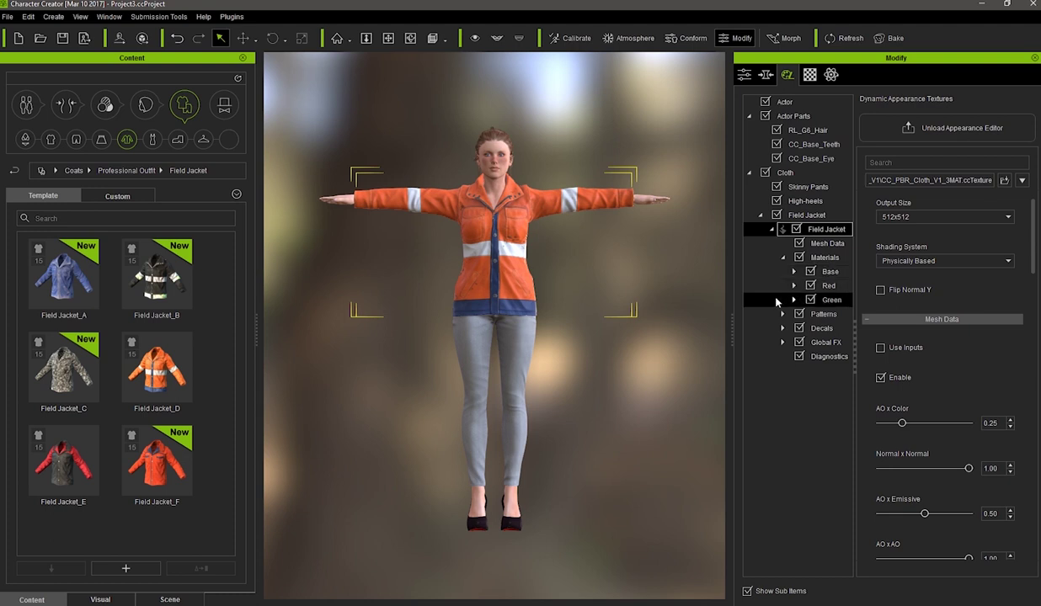
pyautogui.click(829, 245)
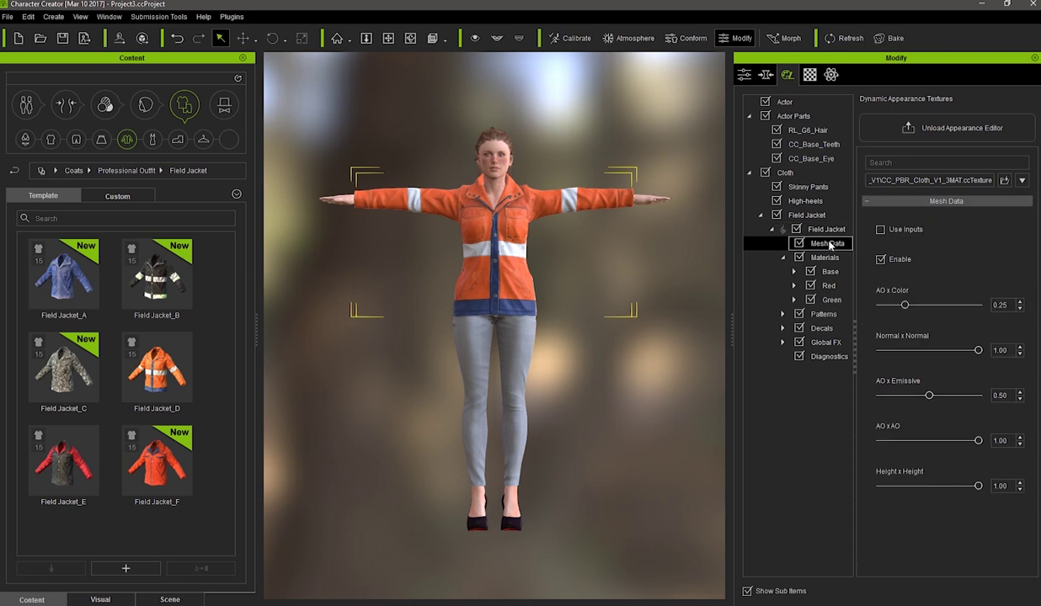
pyautogui.click(880, 230)
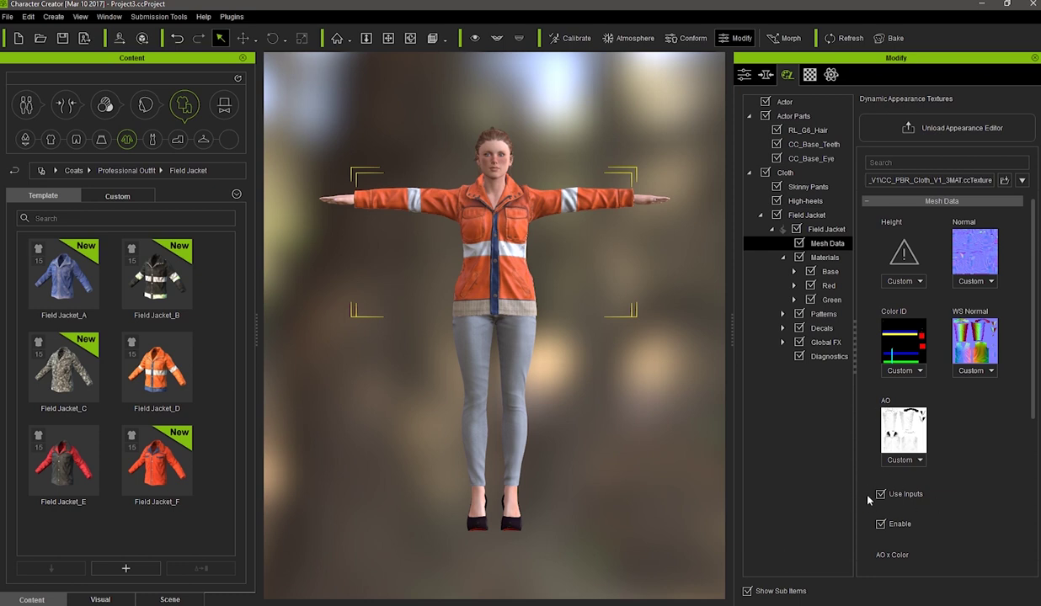
# - Enable the jacket's Diagnostics and set its Mesh Data display to Color ID
pyautogui.click(833, 357)
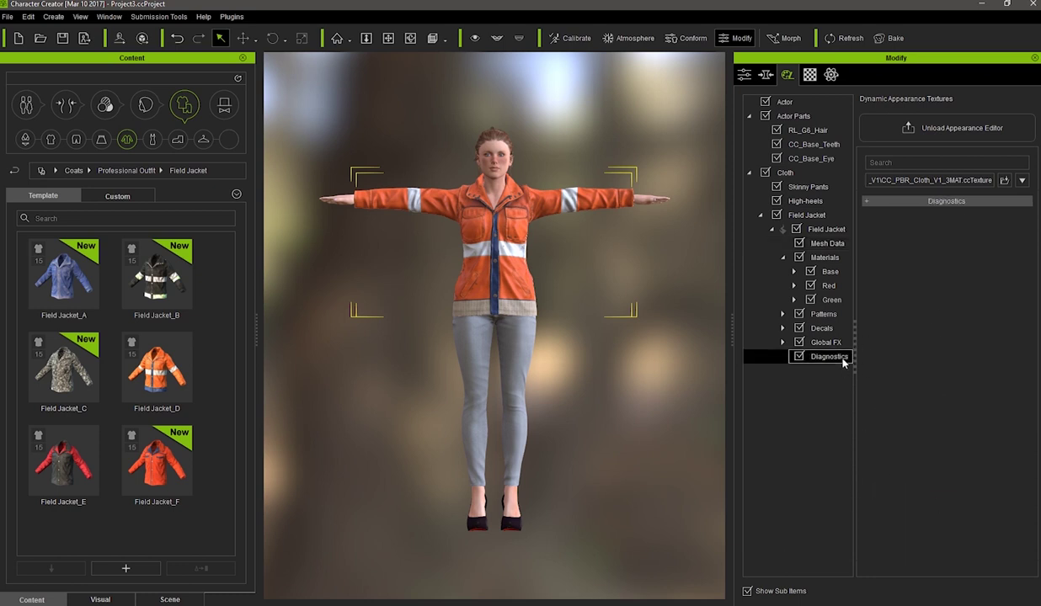
pyautogui.click(884, 200)
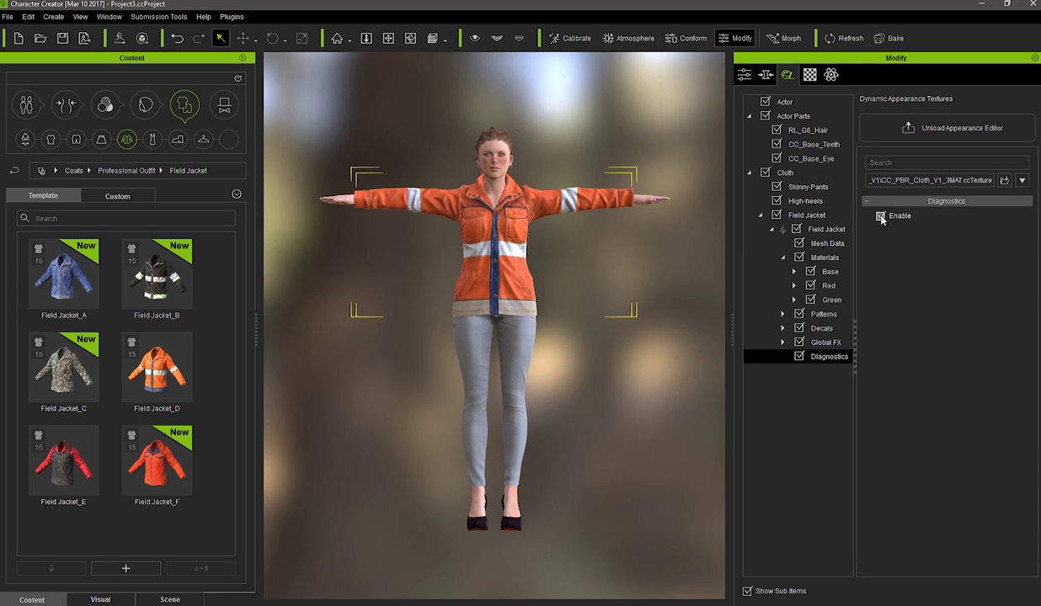
pyautogui.click(880, 216)
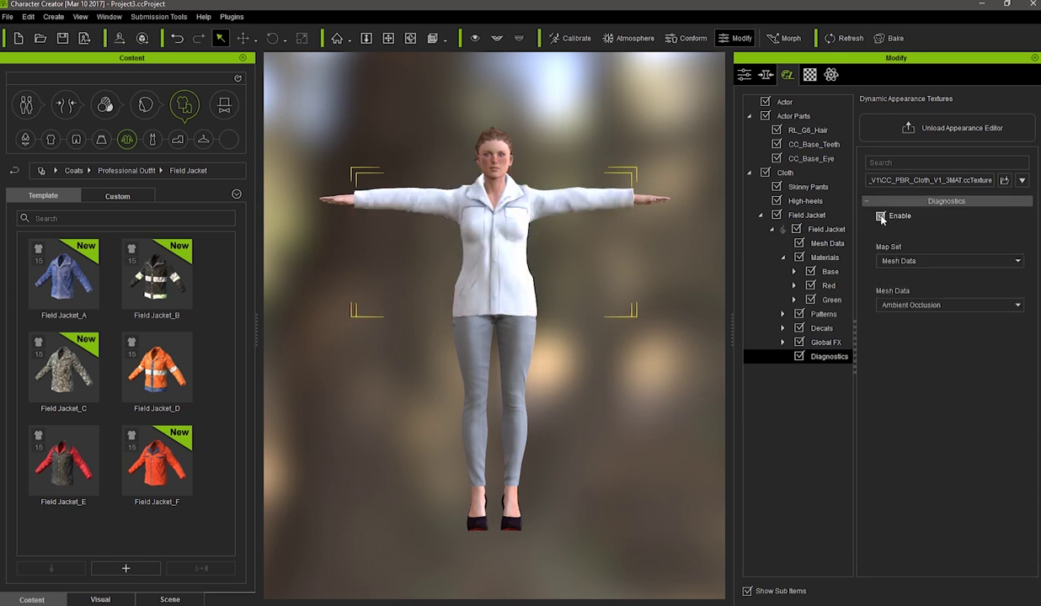
pyautogui.click(890, 307)
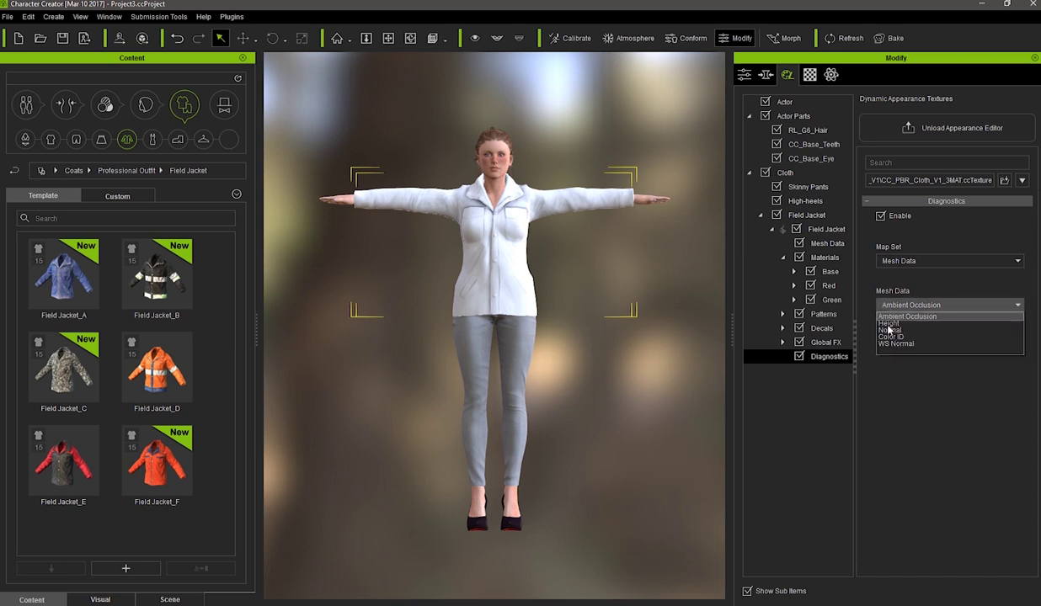
pyautogui.click(893, 339)
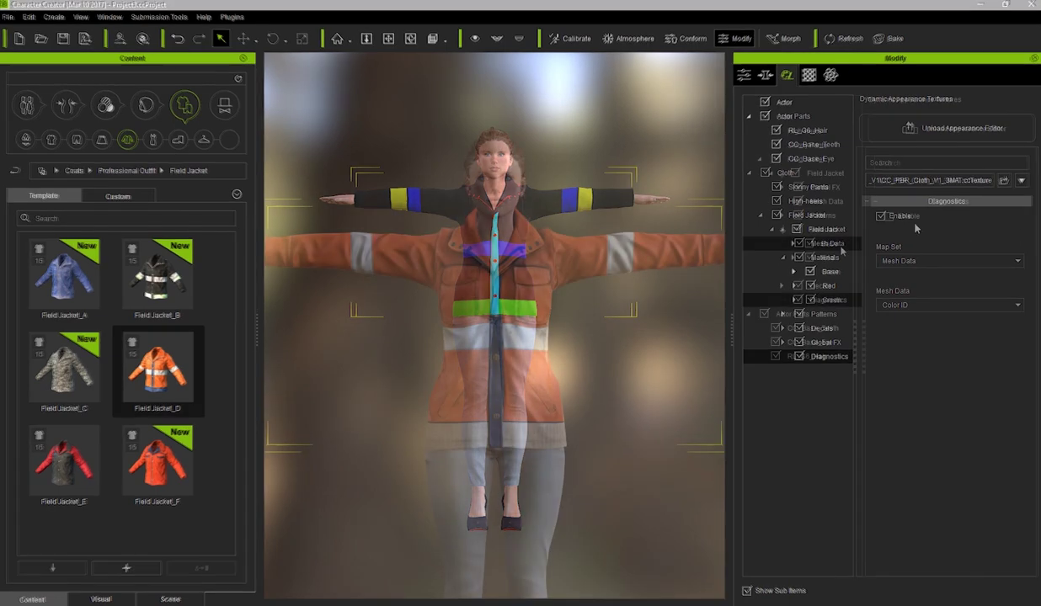
# - Raise the Base material's Tweak Hue to 0.70, turning the jacket lime green
pyautogui.click(792, 244)
pyautogui.click(842, 258)
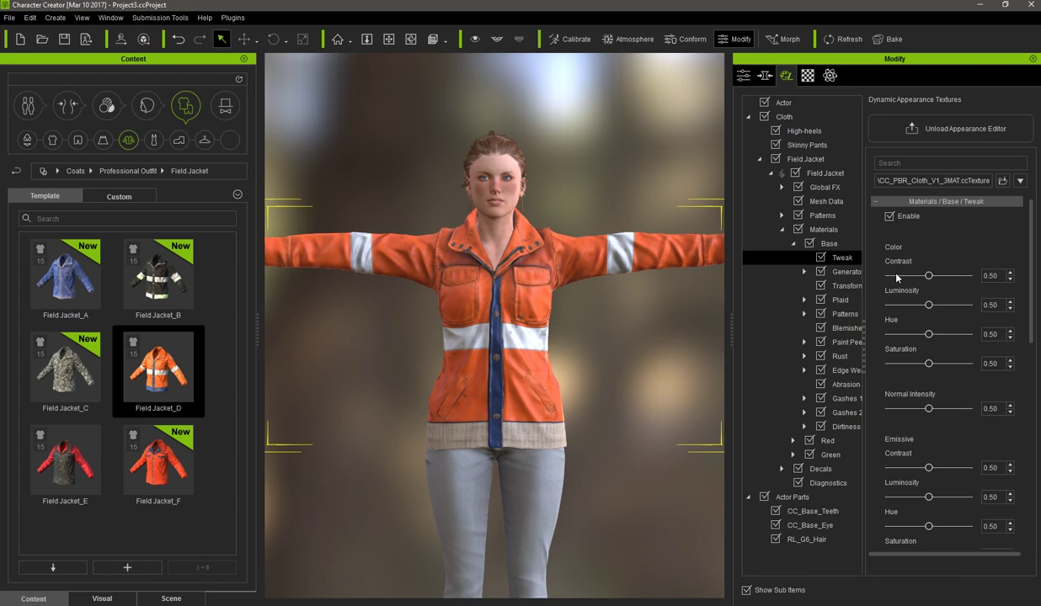
pyautogui.click(944, 334)
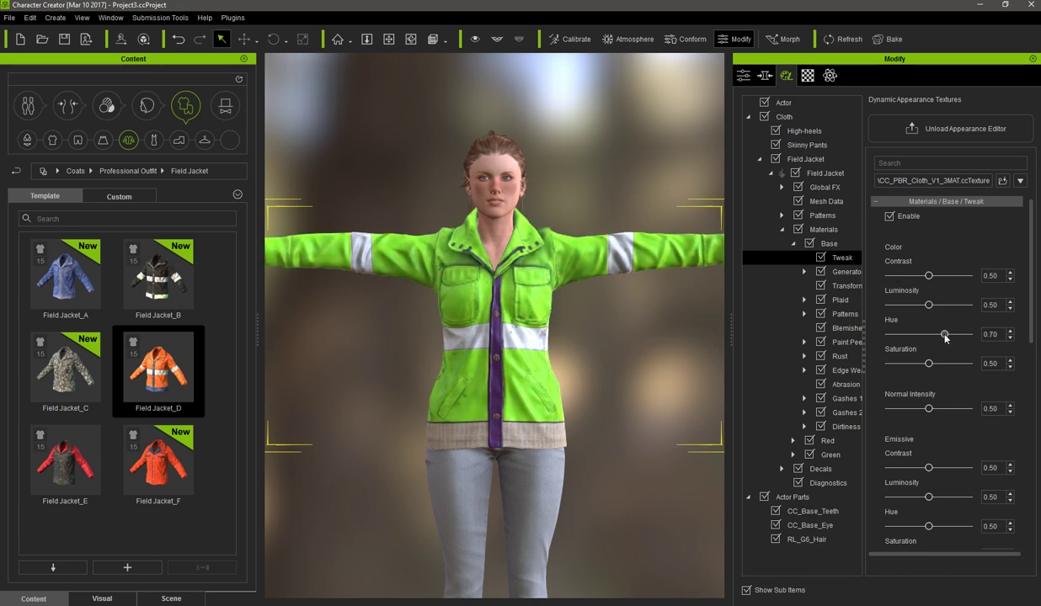
pyautogui.click(792, 243)
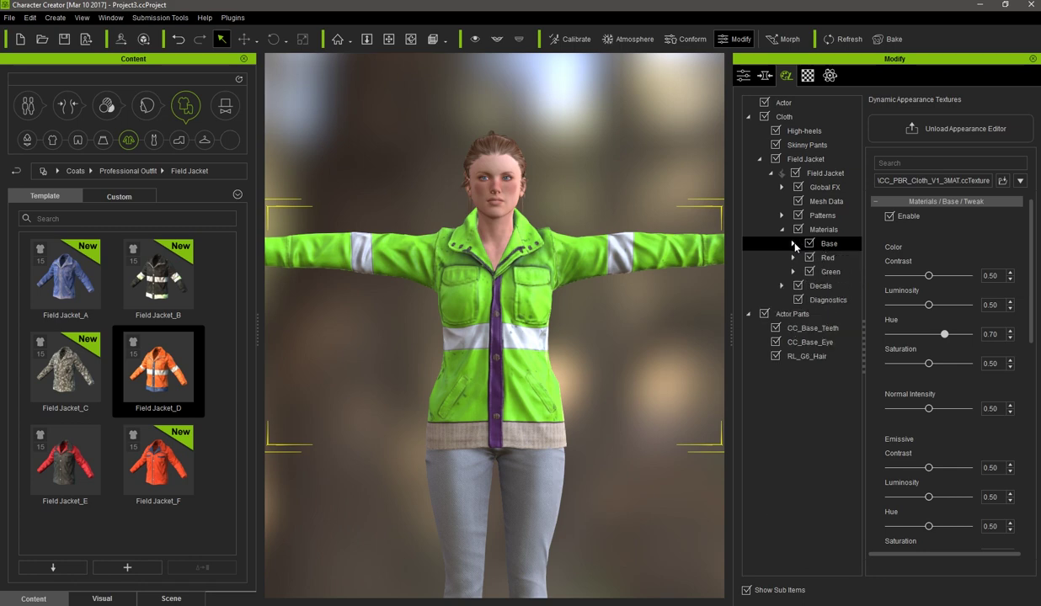
# - Enable the Red material's Tweak and boost its saturation for reddish buttons
pyautogui.click(792, 258)
pyautogui.click(839, 274)
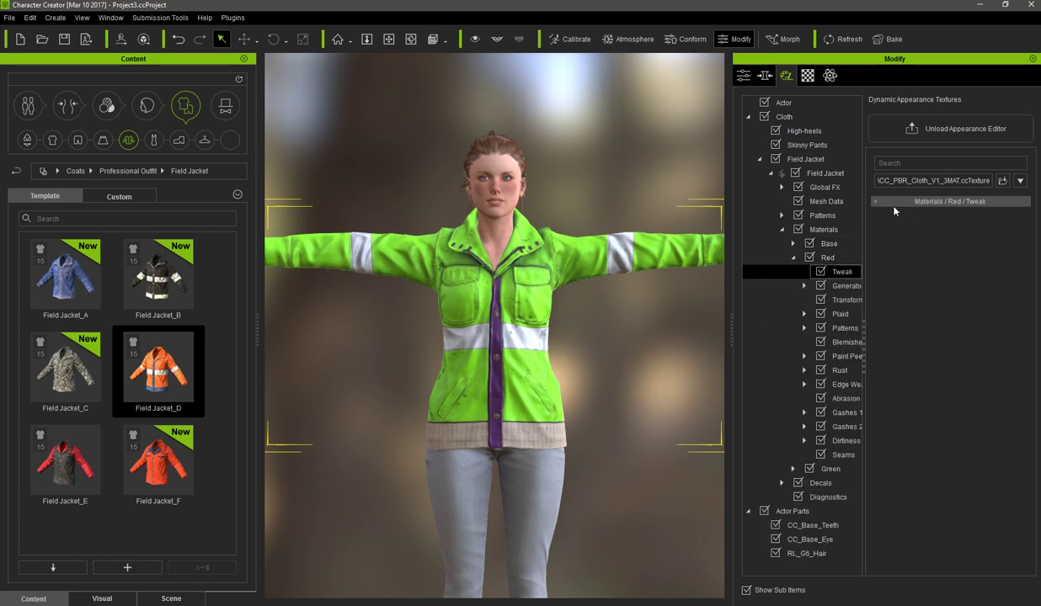
pyautogui.click(894, 202)
pyautogui.click(889, 216)
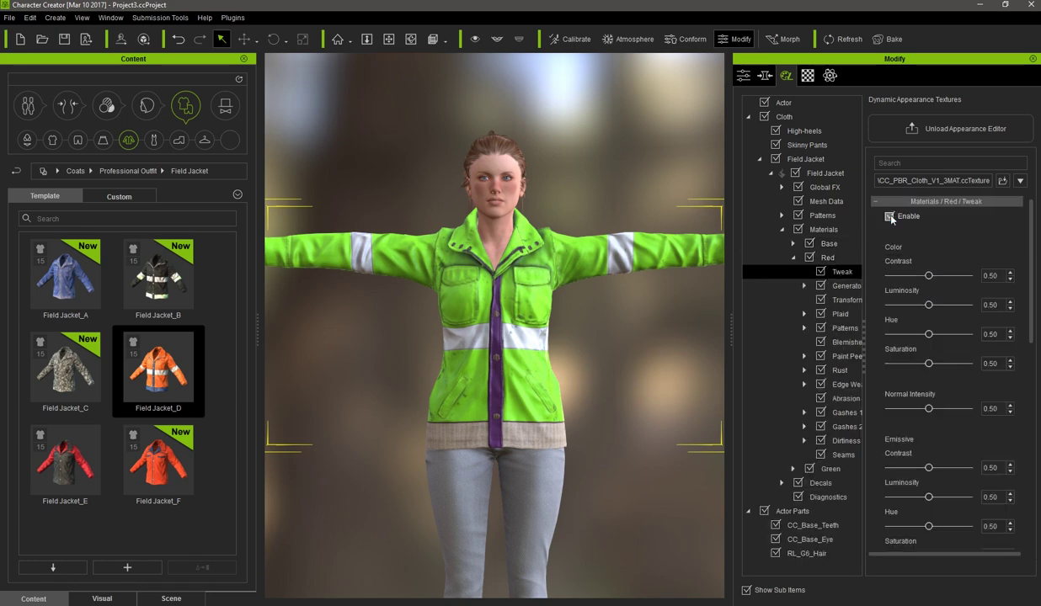
pyautogui.click(966, 368)
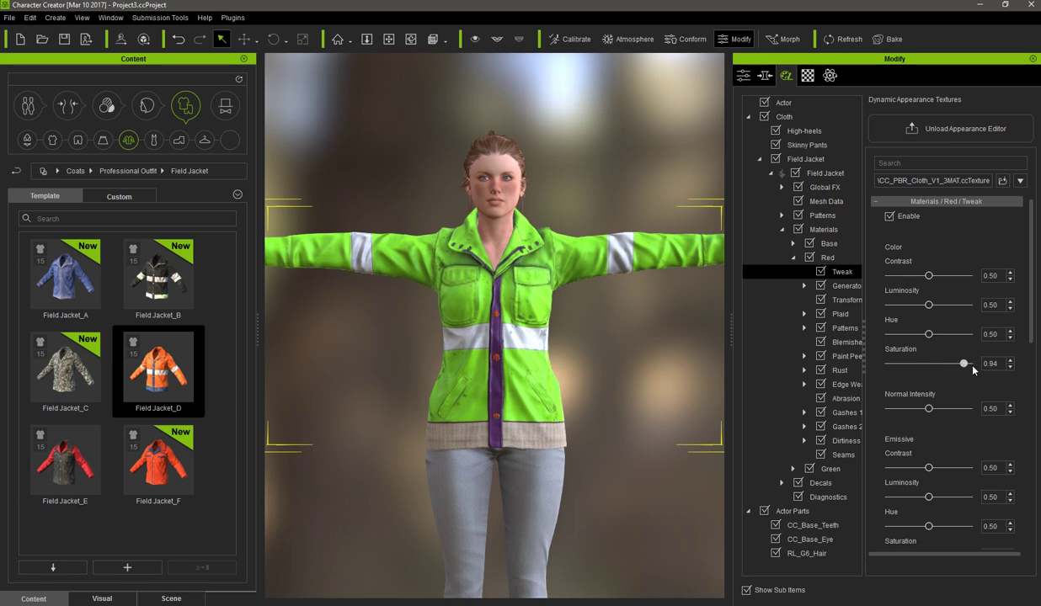
pyautogui.click(793, 258)
# - Enable the Green material's Tweak with Saturation 1.00 and Hue 0.32, making the hem pink
pyautogui.click(793, 272)
pyautogui.click(811, 285)
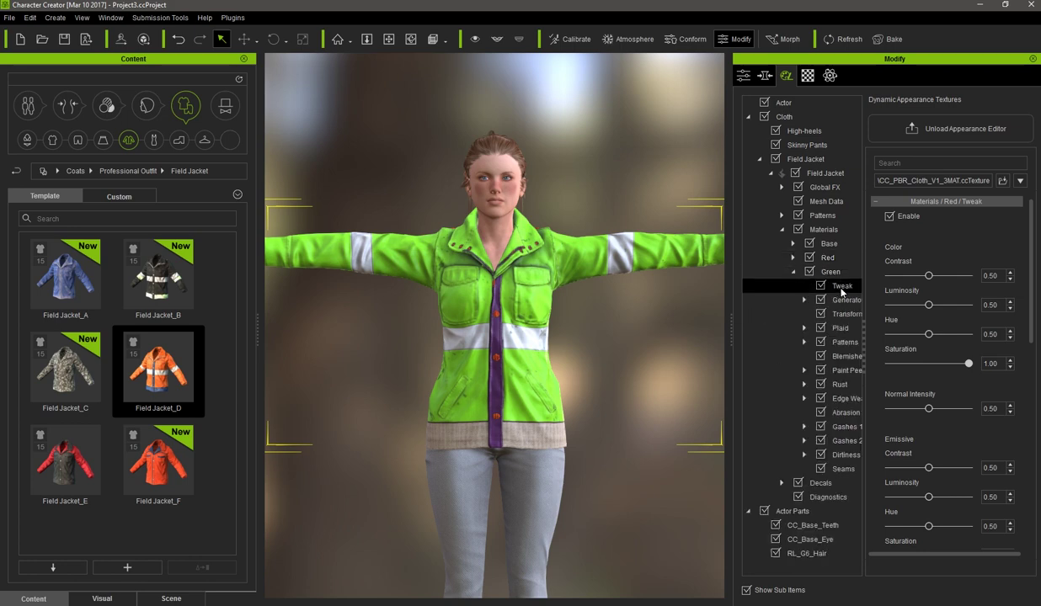
pyautogui.click(889, 215)
pyautogui.moveTo(971, 368); pyautogui.dragTo(971, 369)
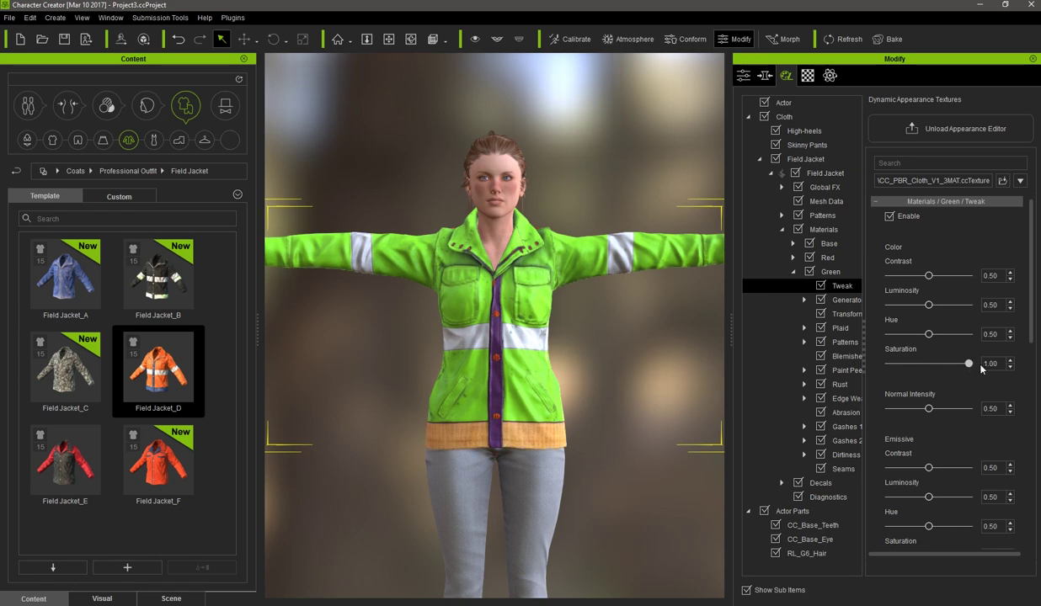
pyautogui.moveTo(922, 336); pyautogui.dragTo(915, 336)
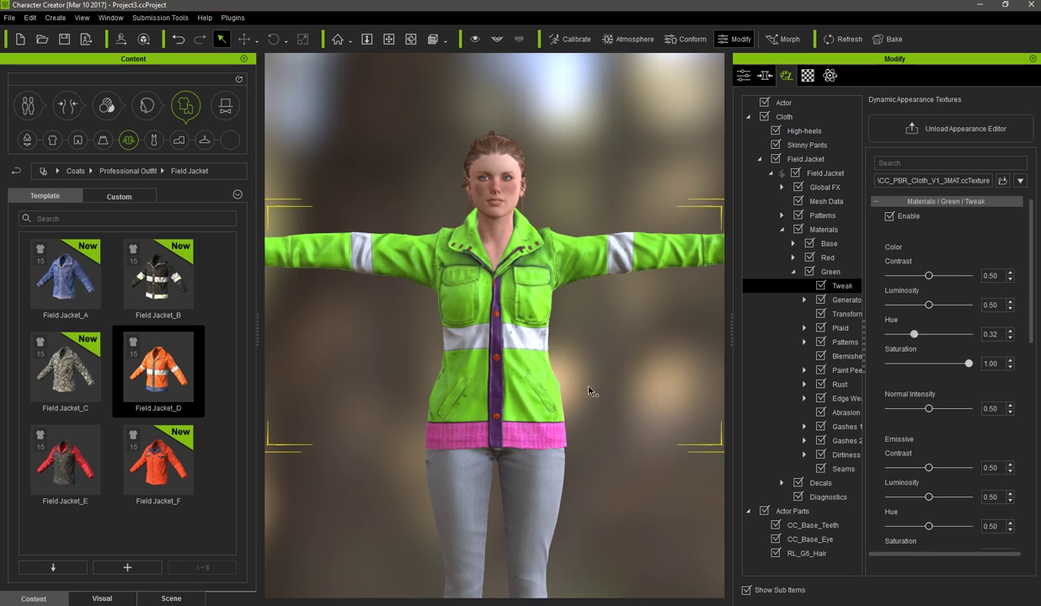
pyautogui.doubleClick(771, 271)
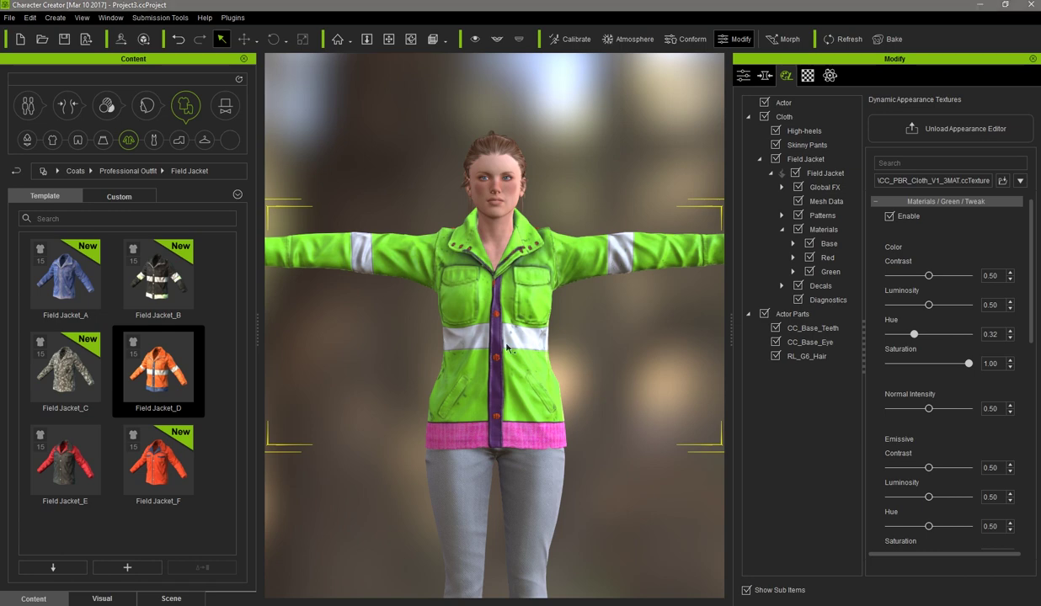
# - Replace the jacket with Field_Jacket_D, apply PBR_V1_3MAT, and activate optimized appearance editing
pyautogui.doubleClick(168, 355)
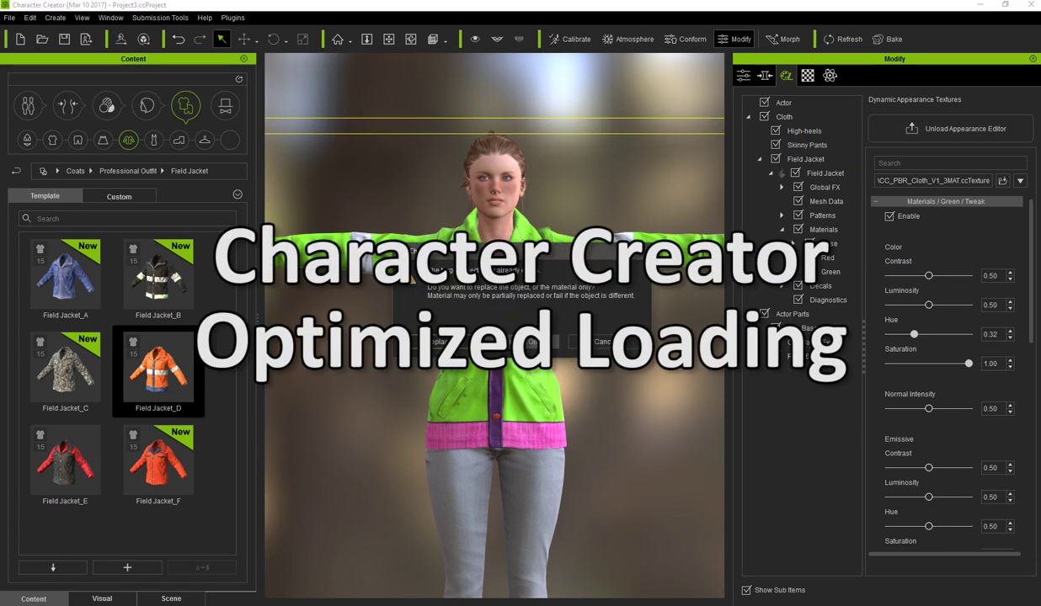
pyautogui.click(528, 342)
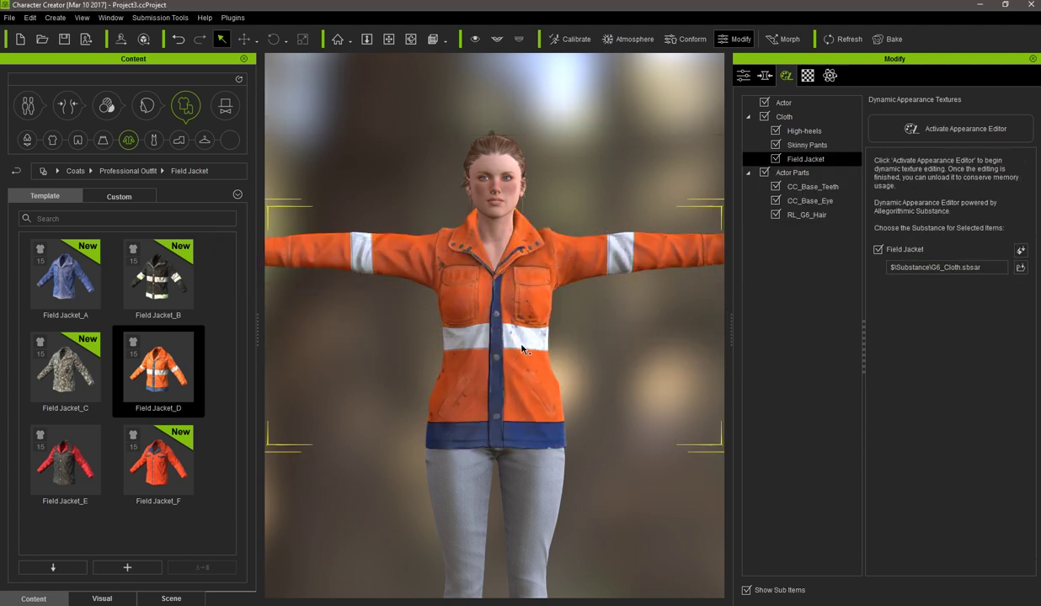
pyautogui.click(1020, 250)
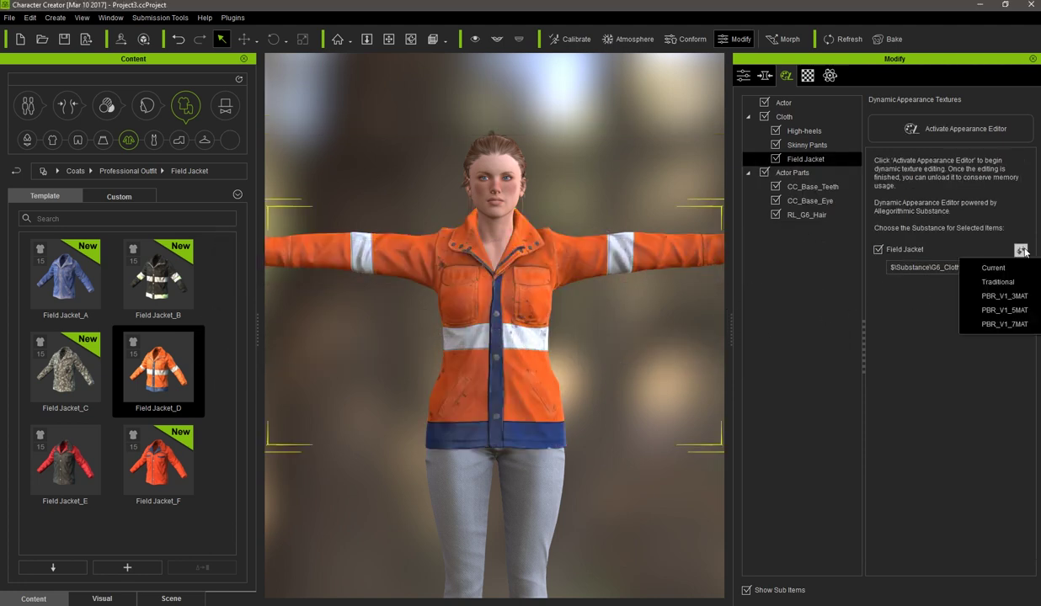
pyautogui.click(1036, 297)
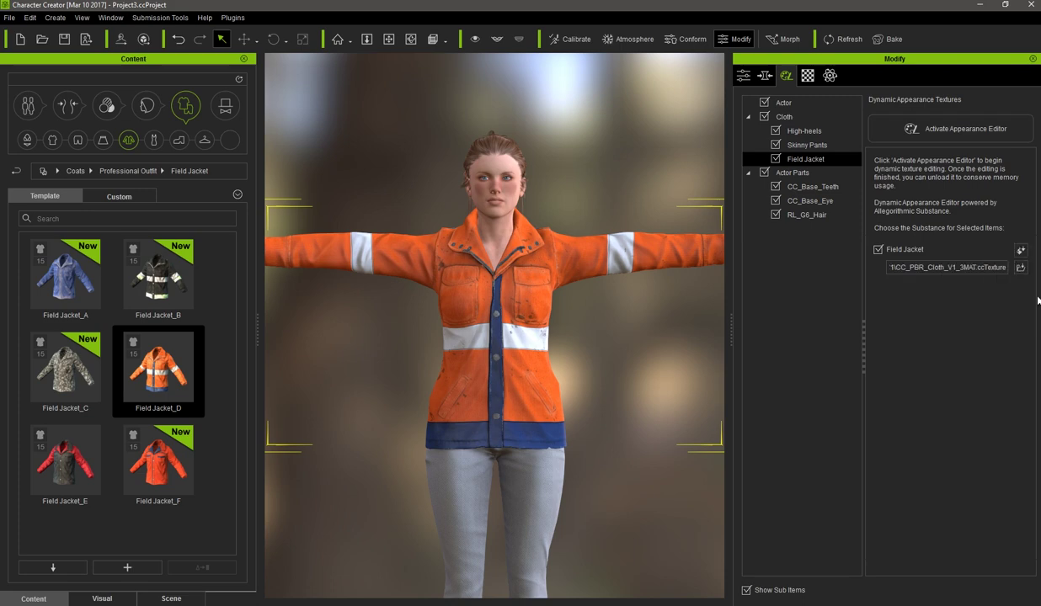
pyautogui.click(944, 130)
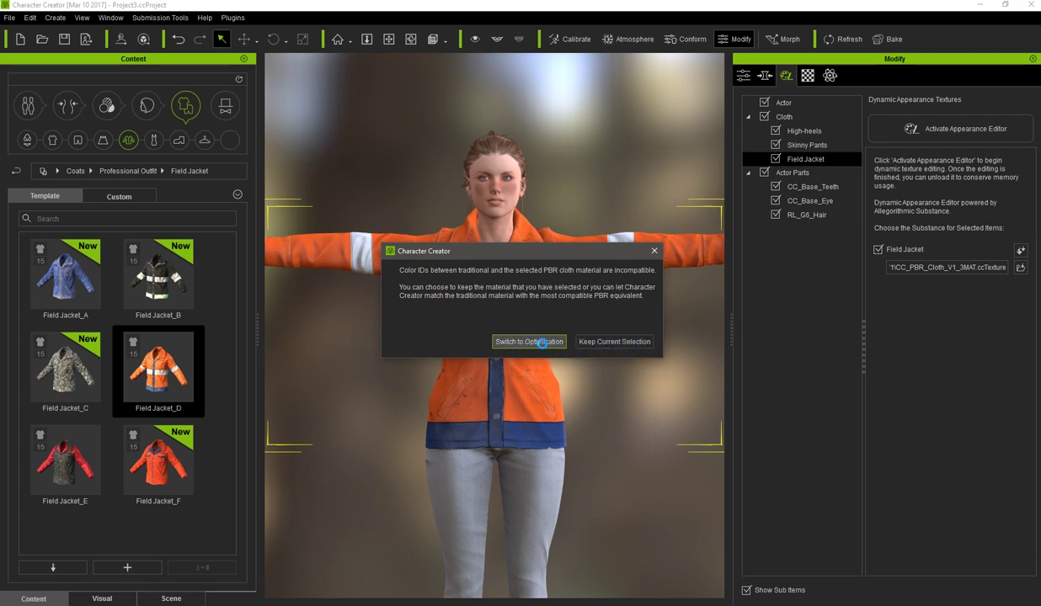
pyautogui.click(524, 341)
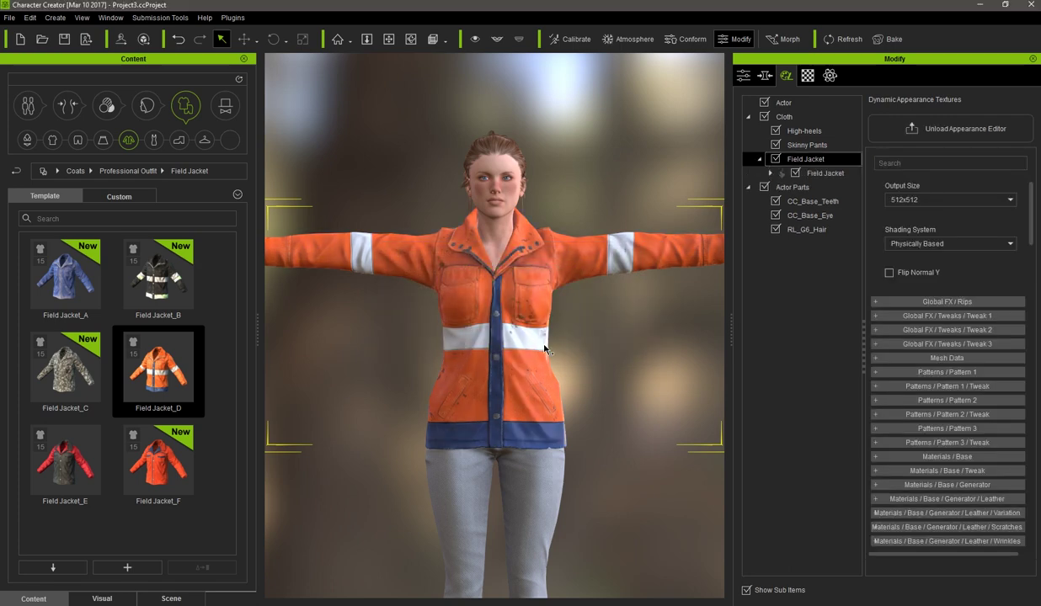
# - Expand the jacket's material hierarchy and view its Mesh Data texture maps
pyautogui.click(771, 229)
pyautogui.click(781, 258)
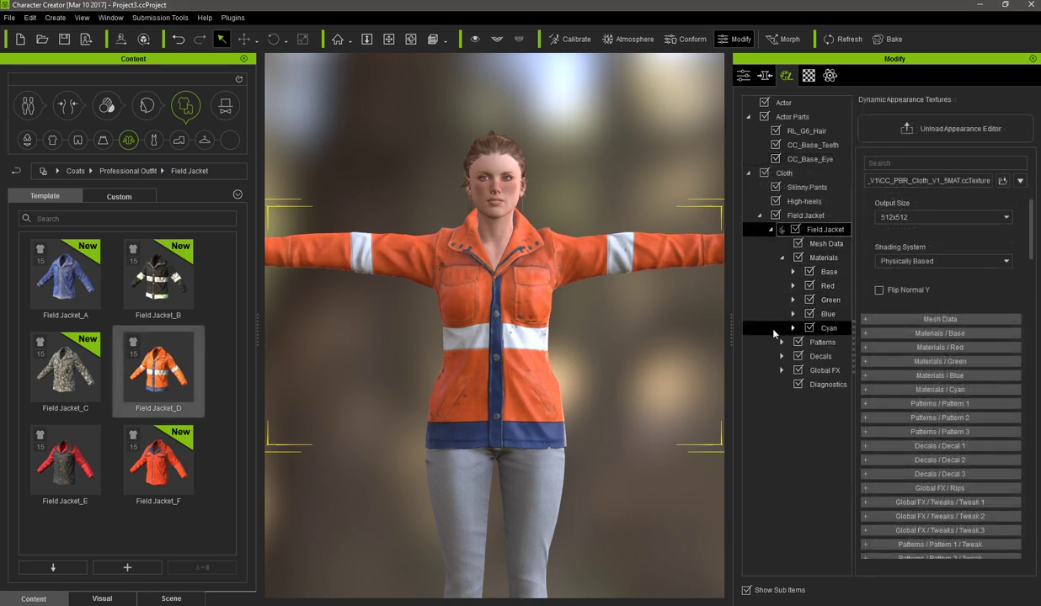
pyautogui.click(800, 244)
pyautogui.click(865, 201)
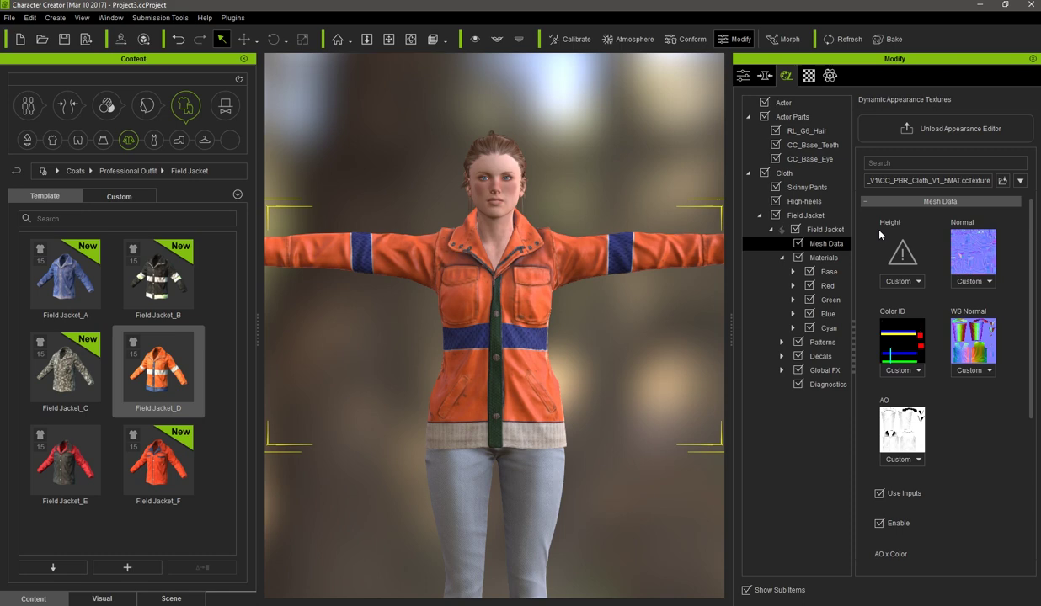
# - Shift the Base material's Tweak Hue to 1.00, turning the jacket sky blue
pyautogui.click(825, 271)
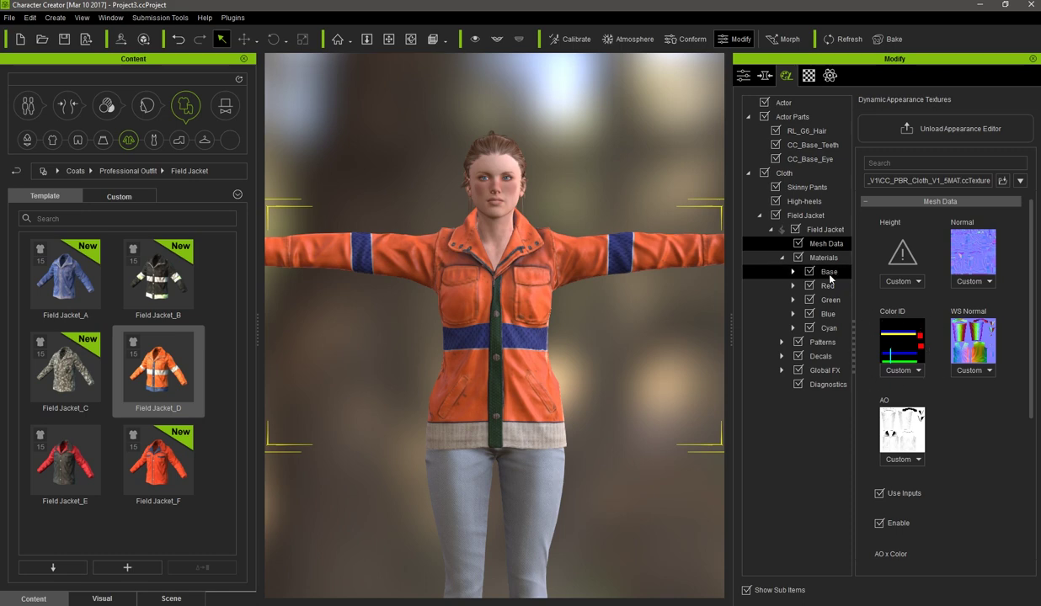
pyautogui.click(901, 229)
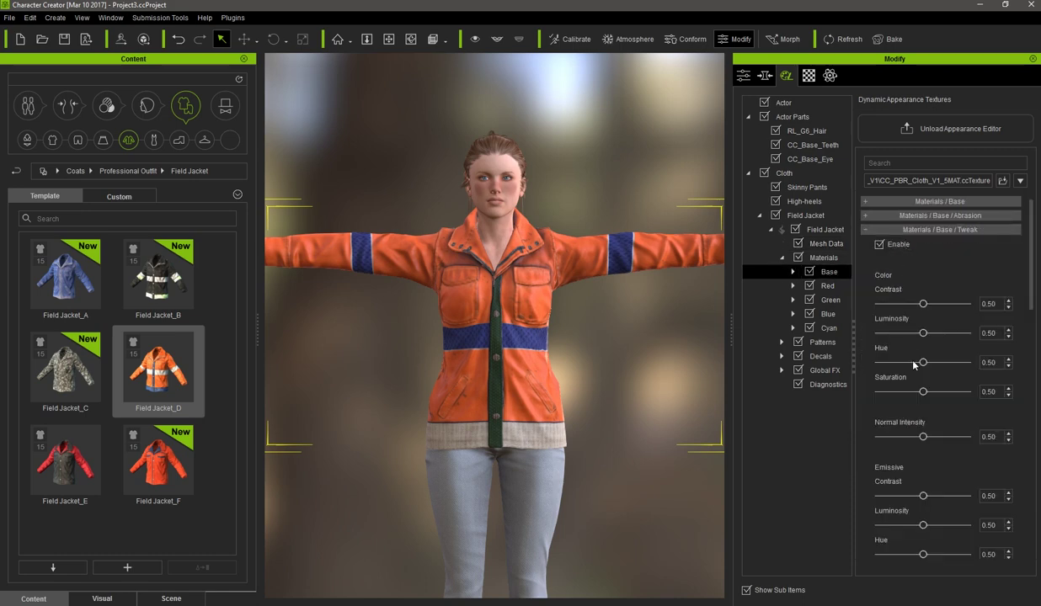
pyautogui.moveTo(923, 362); pyautogui.dragTo(969, 362)
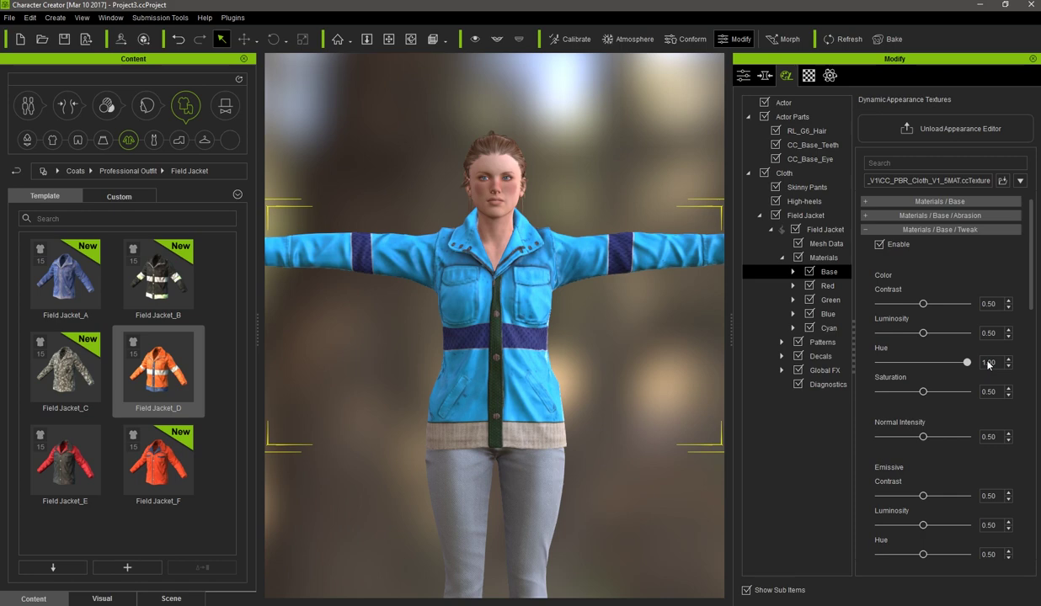
pyautogui.click(828, 286)
# - Enable Red and Green material Tweaks and set both saturations to 1.00
pyautogui.click(893, 229)
pyautogui.click(879, 244)
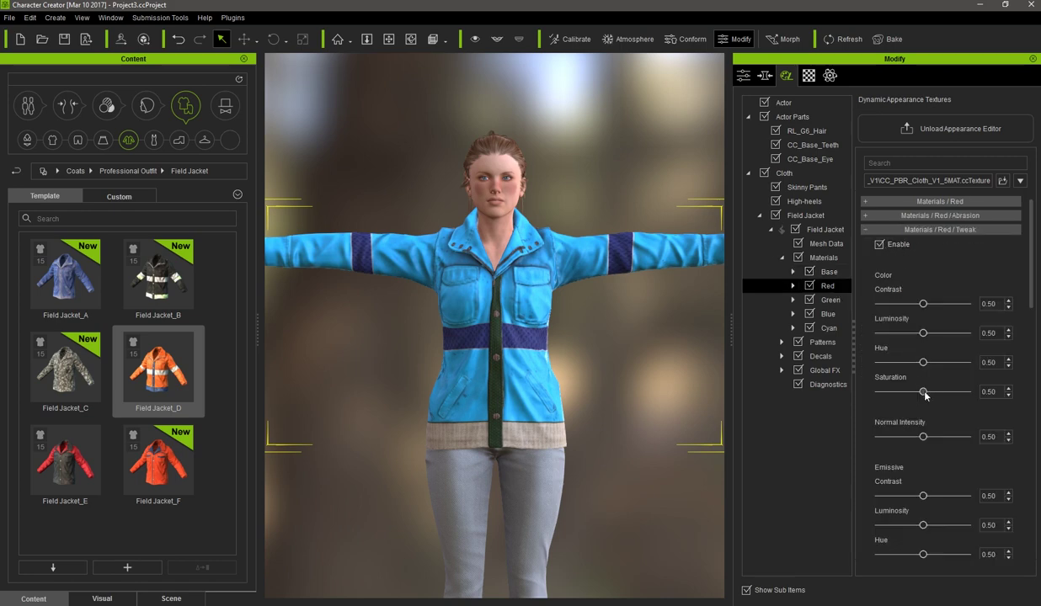
pyautogui.moveTo(923, 391); pyautogui.dragTo(967, 391)
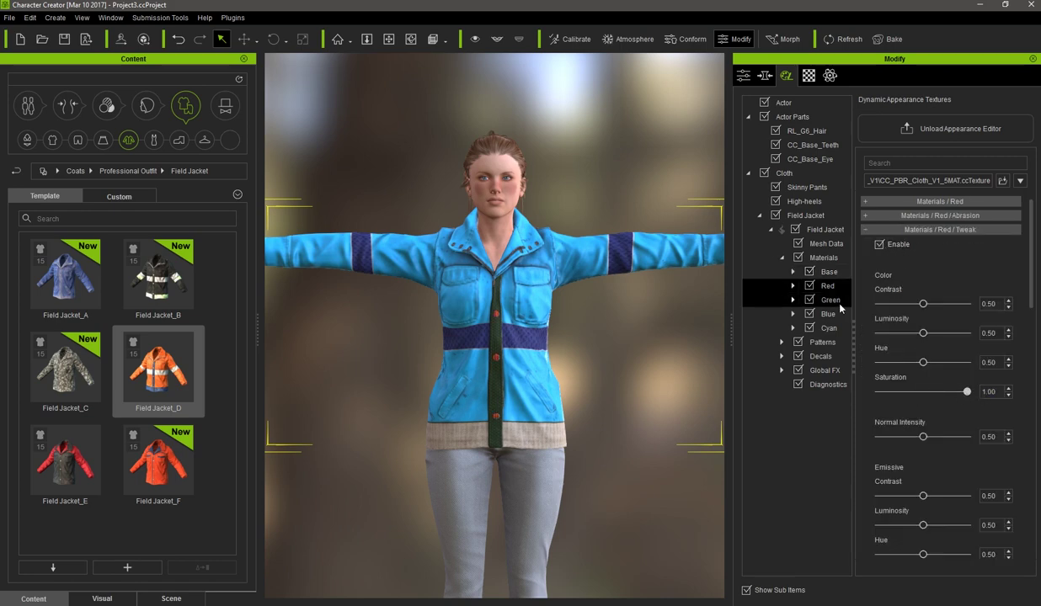
pyautogui.click(812, 300)
pyautogui.click(868, 229)
pyautogui.click(880, 245)
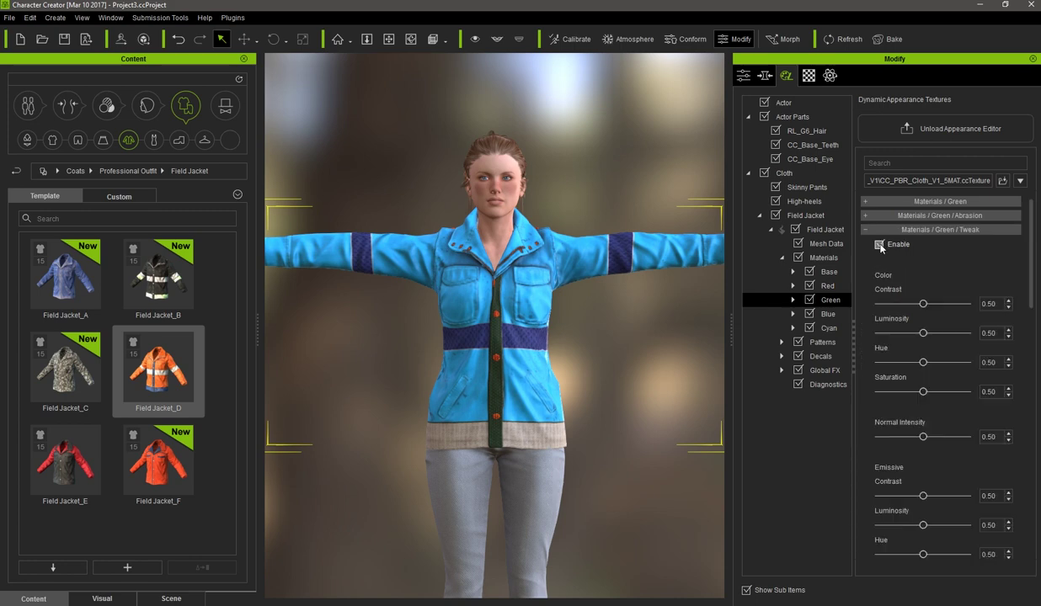
pyautogui.moveTo(923, 392); pyautogui.dragTo(966, 392)
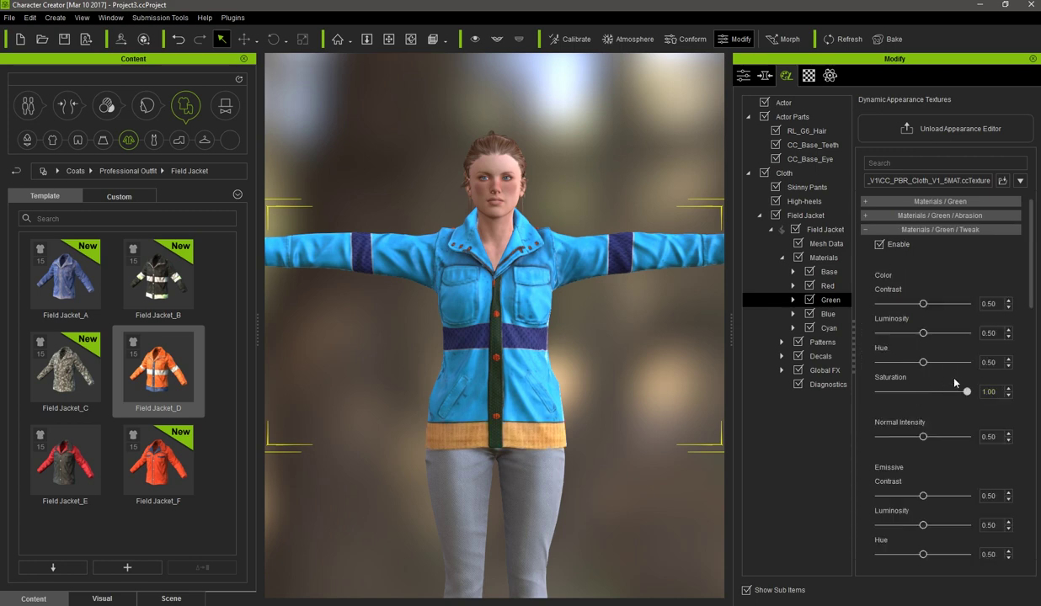
pyautogui.click(807, 313)
# - Enable the Blue material's Tweak and set its Hue to 1, turning the bands olive
pyautogui.click(893, 229)
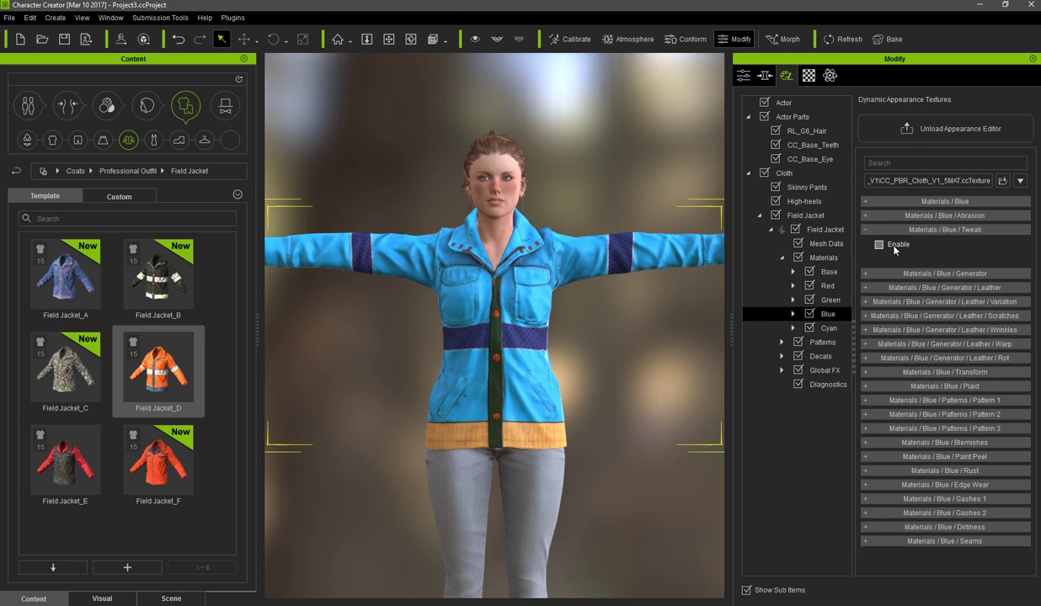
pyautogui.click(880, 244)
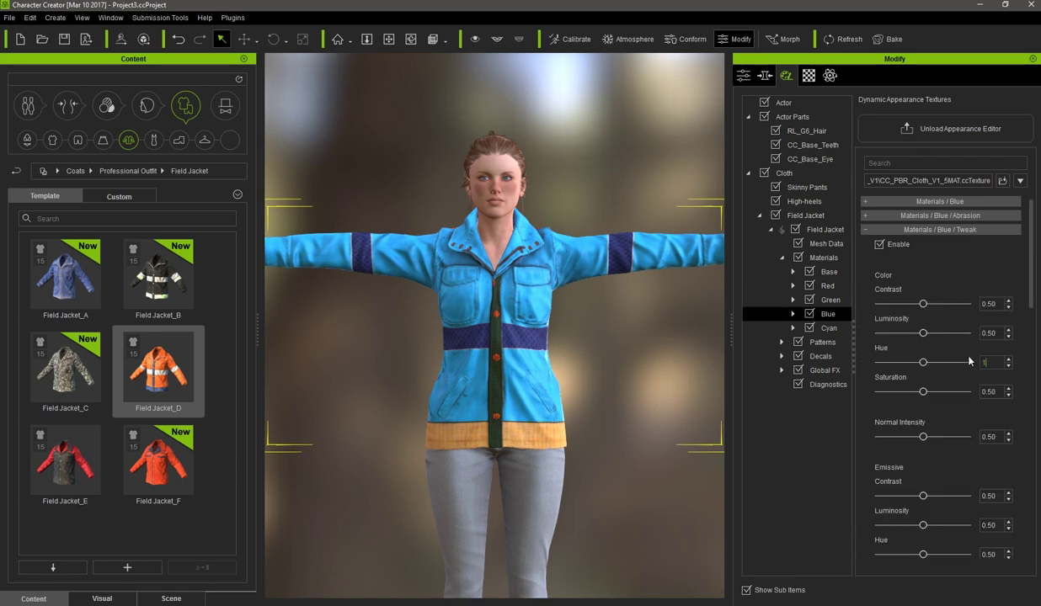
pyautogui.write('1')
pyautogui.press('Return')
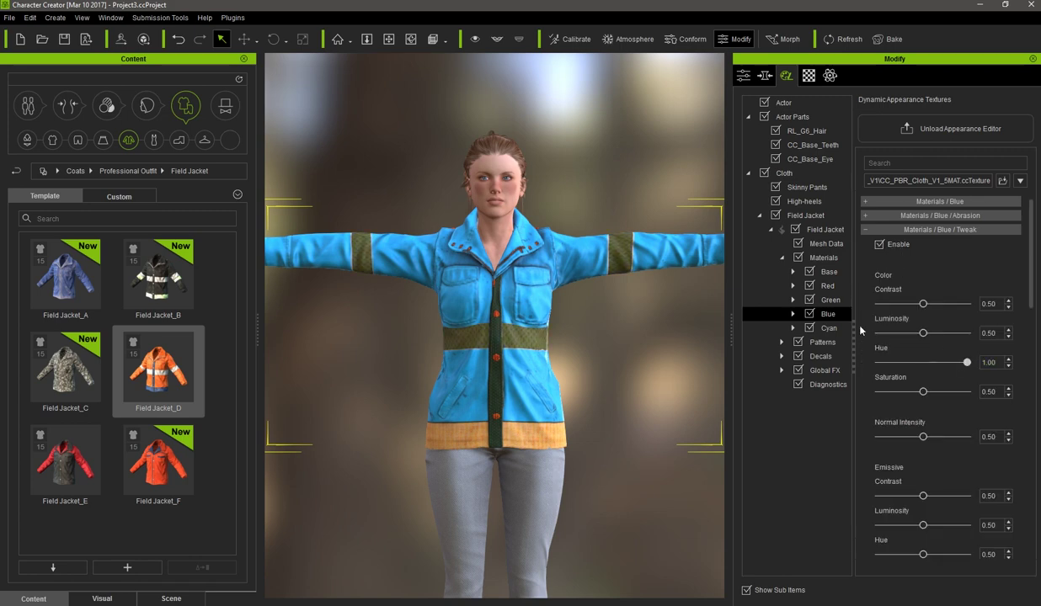
# - Enable the Cyan material's Tweak and set Luminosity to 1, whitening the placket
pyautogui.click(834, 328)
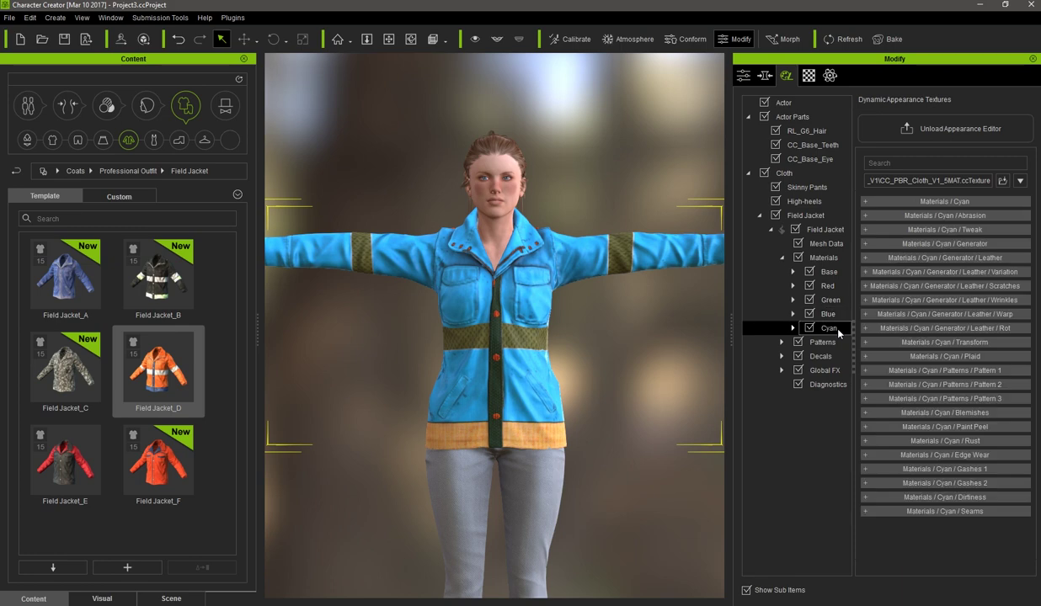
pyautogui.click(919, 230)
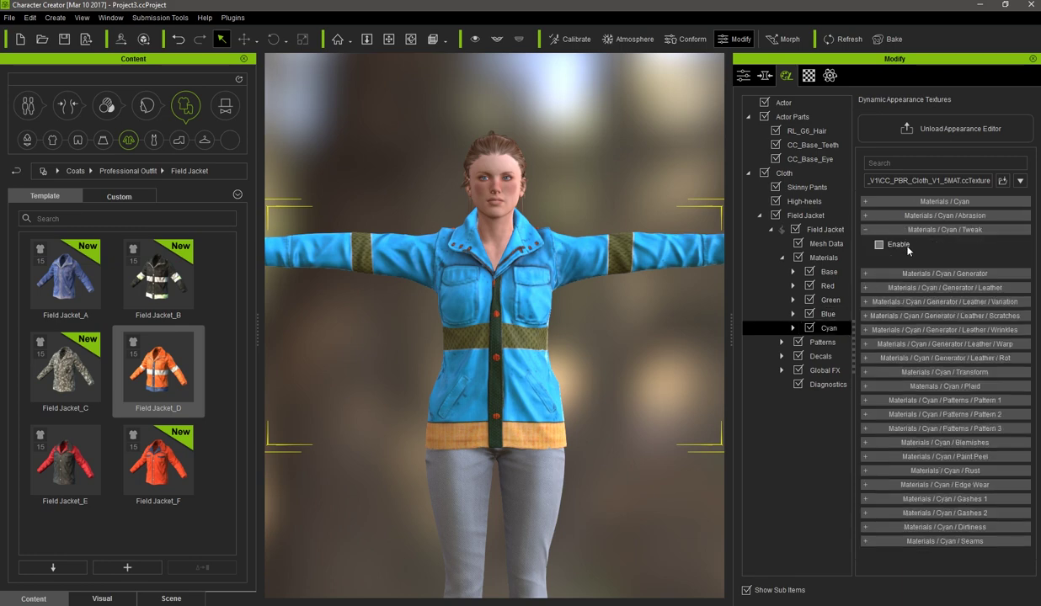
pyautogui.click(908, 250)
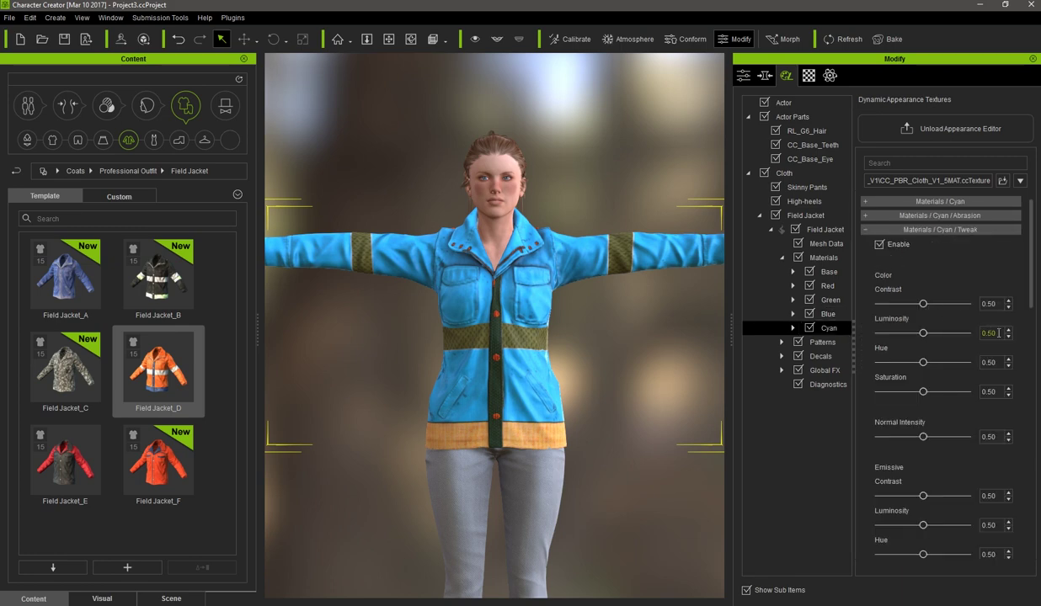
pyautogui.write('1')
pyautogui.press('Return')
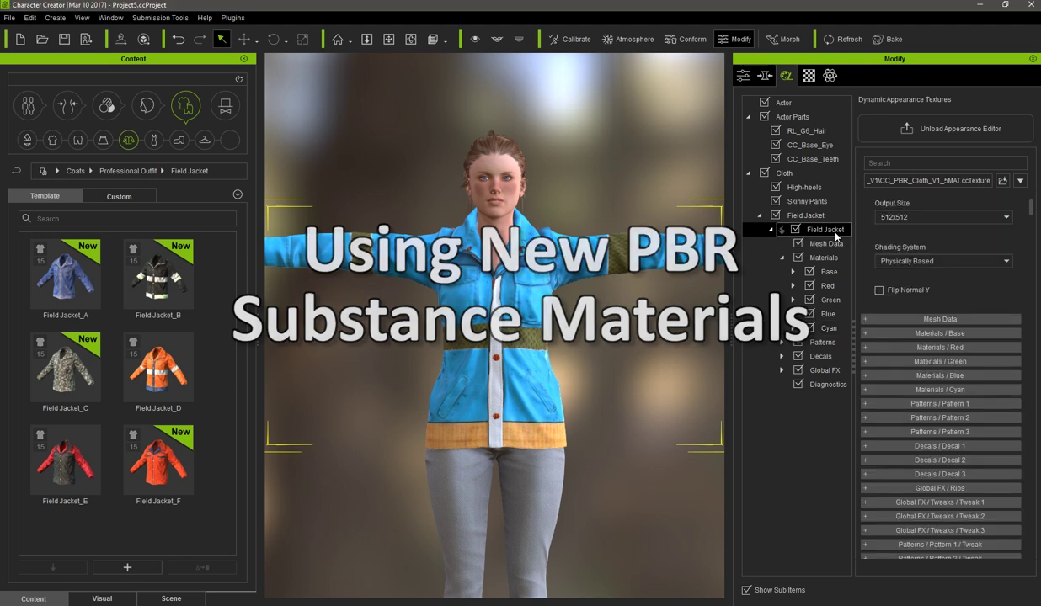
# - Set the texture Output Size to 1024x1024 and select the Base material
pyautogui.click(892, 217)
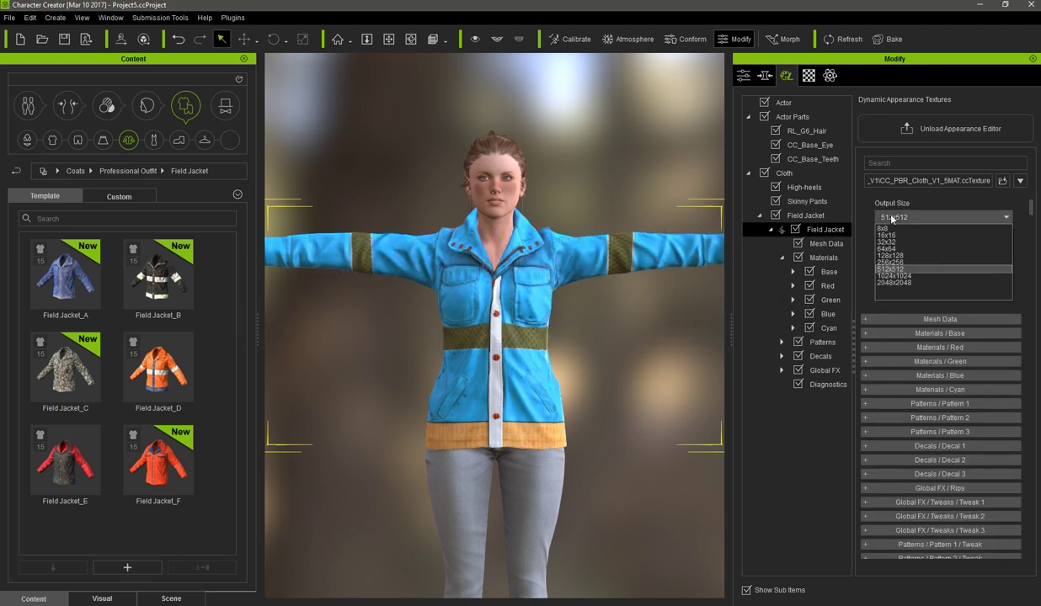
pyautogui.click(919, 277)
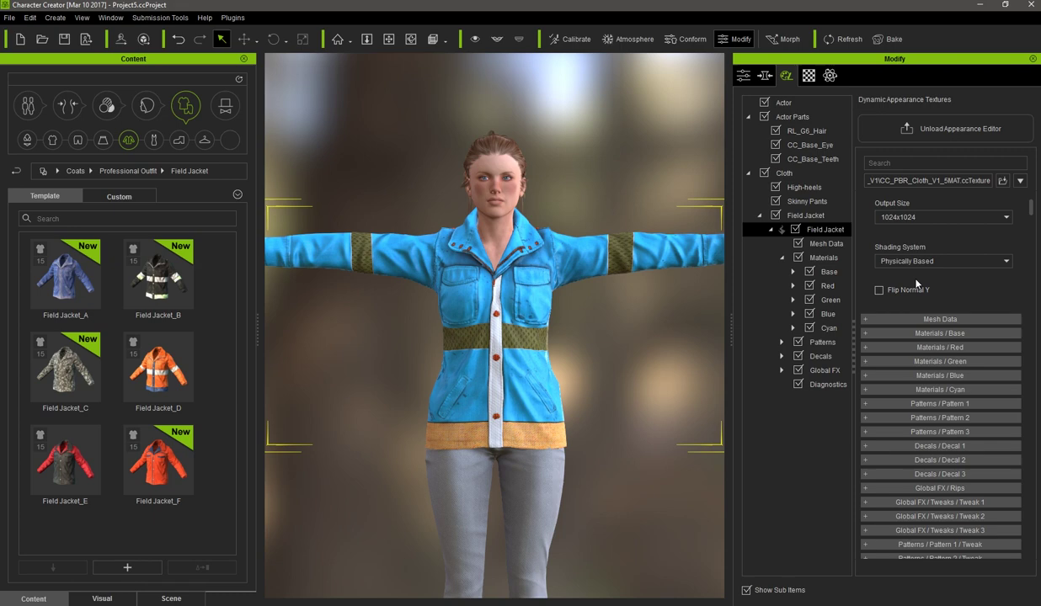
pyautogui.click(829, 271)
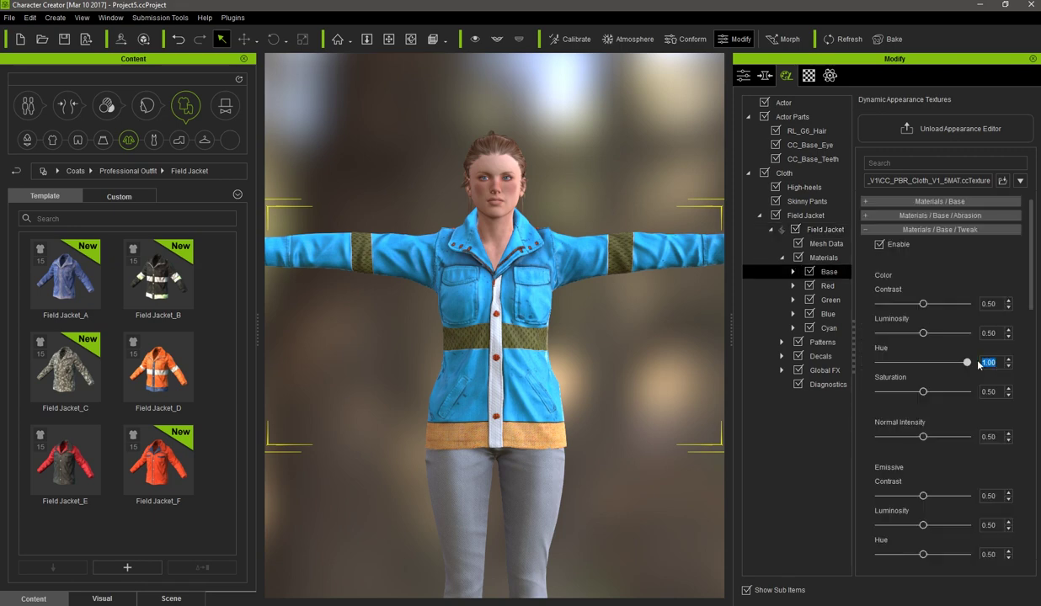
# - Change the jacket's Base material type to Embed - Leather
pyautogui.click(969, 202)
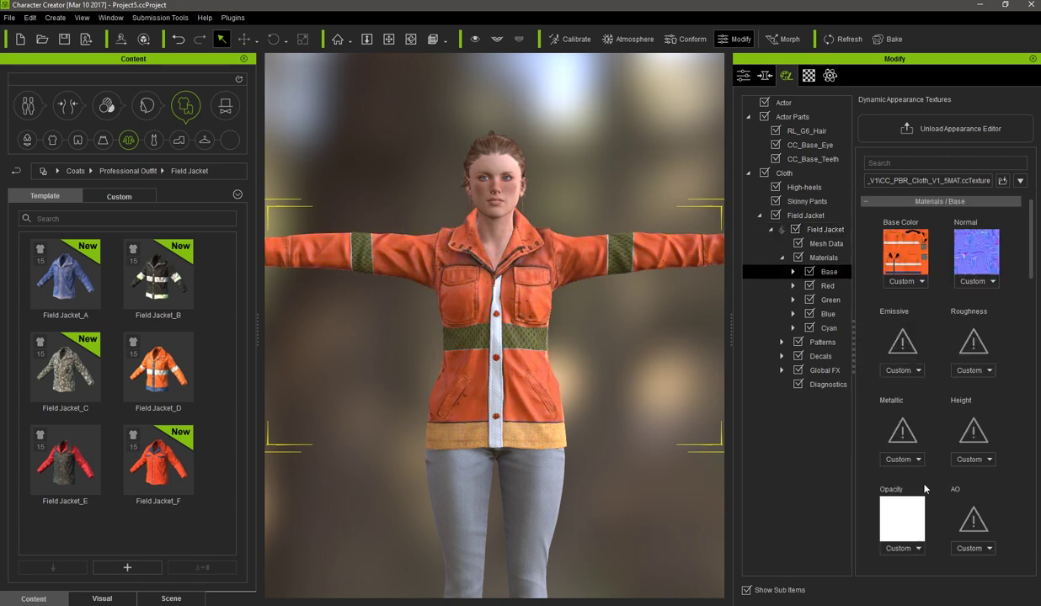
pyautogui.scroll(-2, 910, 472)
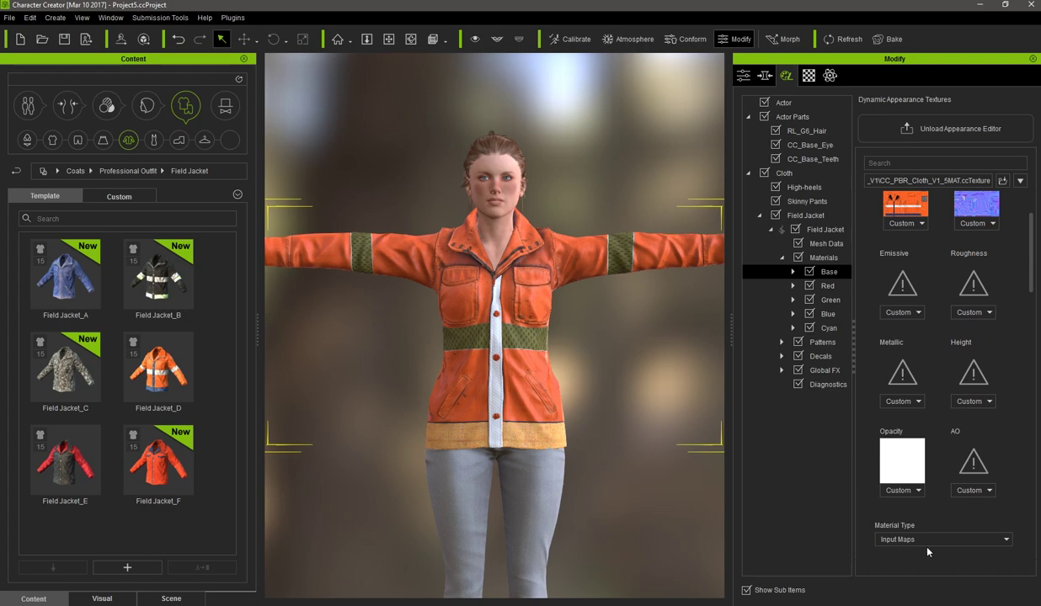
pyautogui.click(968, 539)
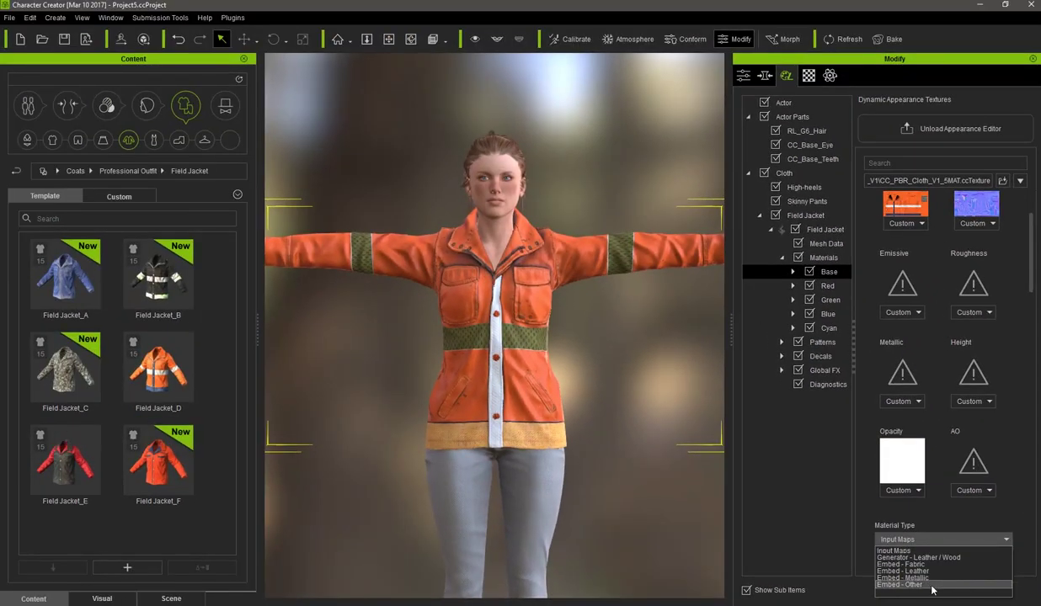
pyautogui.click(932, 571)
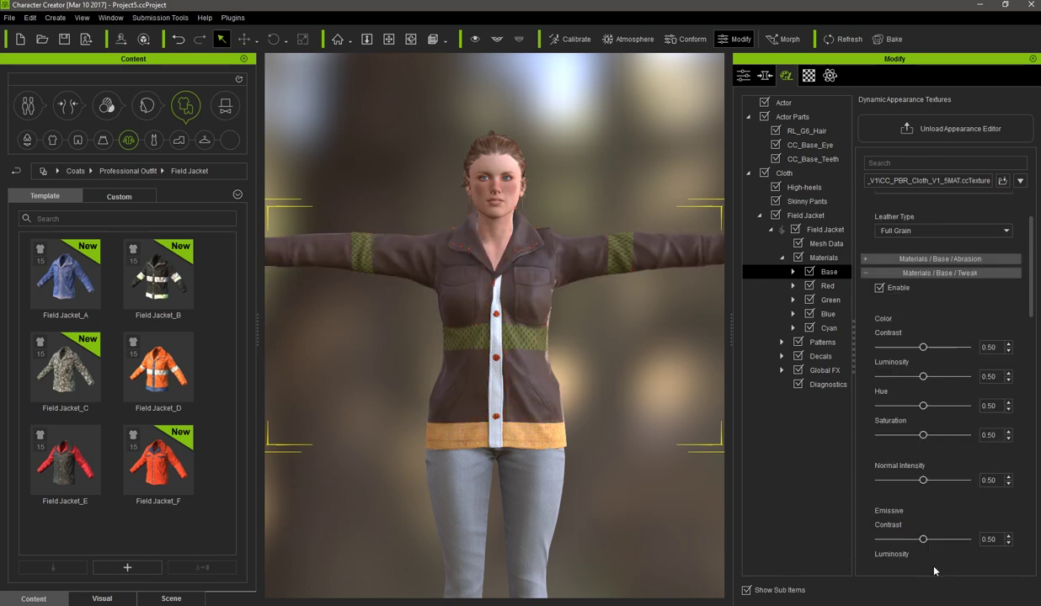
# - Try Cordovan and Crocodile leather types, then settle on Plush quilted leather
pyautogui.scroll(2, 912, 301)
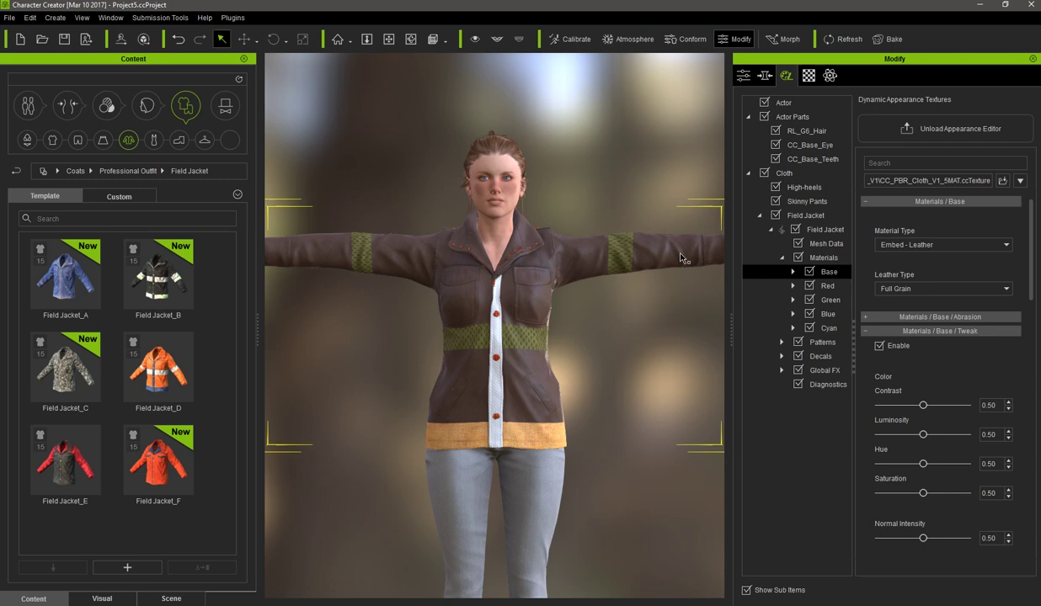
pyautogui.click(888, 291)
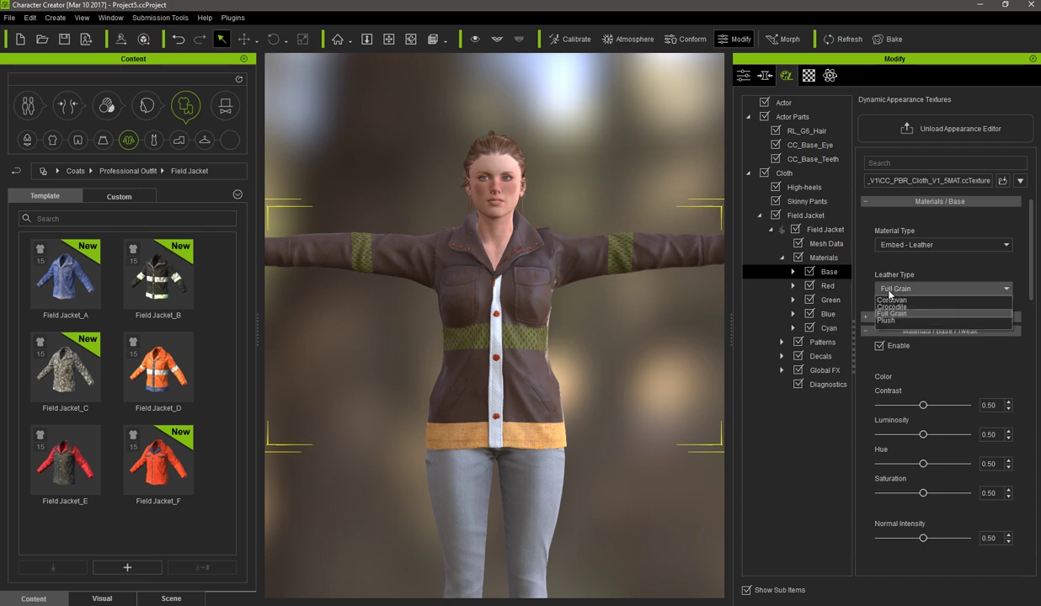
pyautogui.click(910, 302)
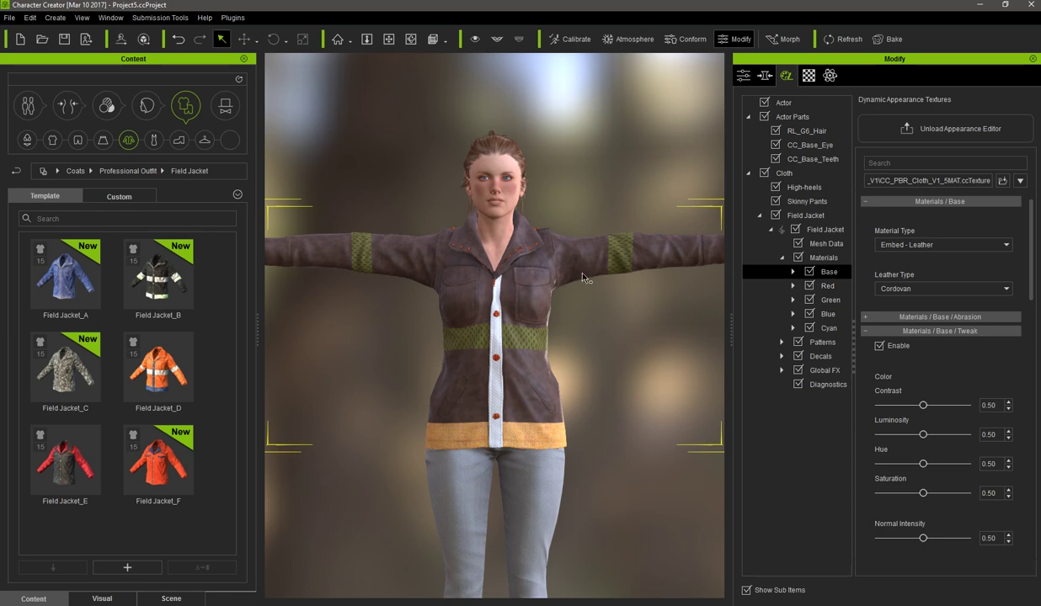
pyautogui.click(906, 290)
pyautogui.click(896, 306)
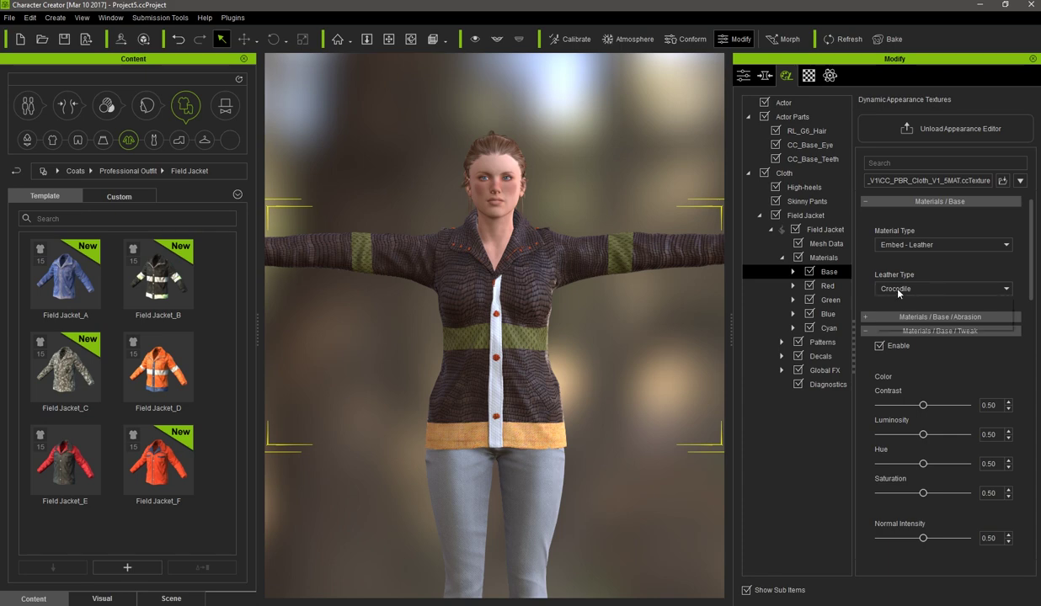
pyautogui.click(898, 290)
pyautogui.click(886, 321)
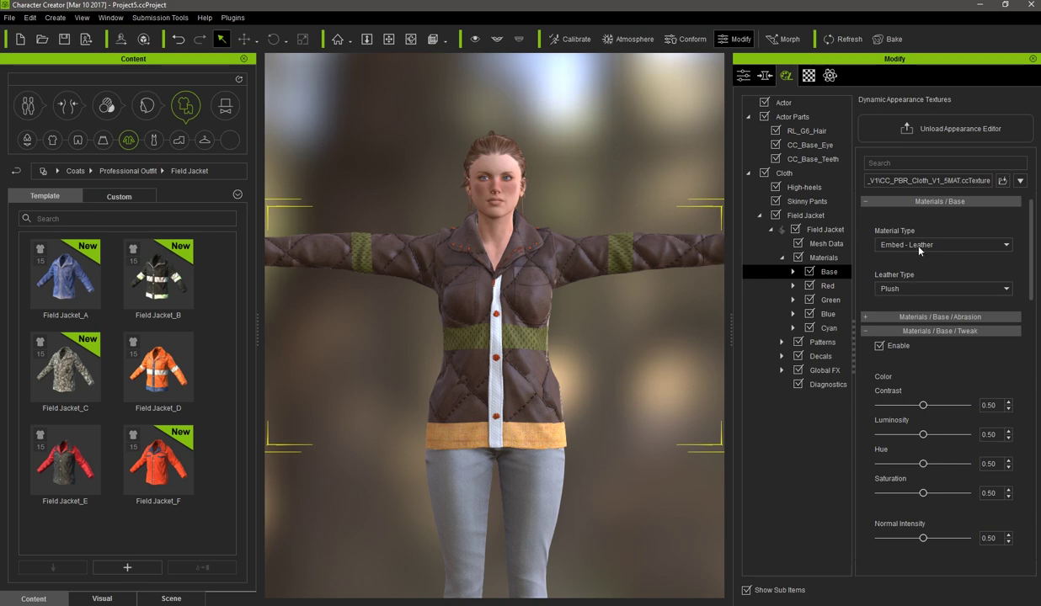
# - Select the Red material and set its saturation to 0.50
pyautogui.click(829, 287)
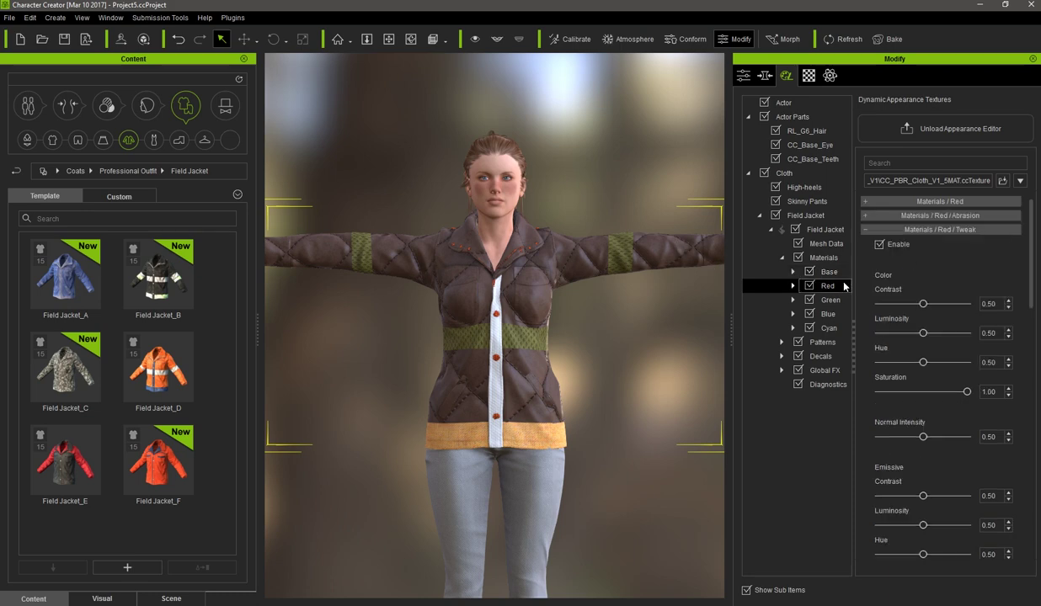
pyautogui.click(968, 393)
pyautogui.press('Return')
# - Set the Red material type to Embed - Metallic with Pure Gold finish
pyautogui.click(926, 202)
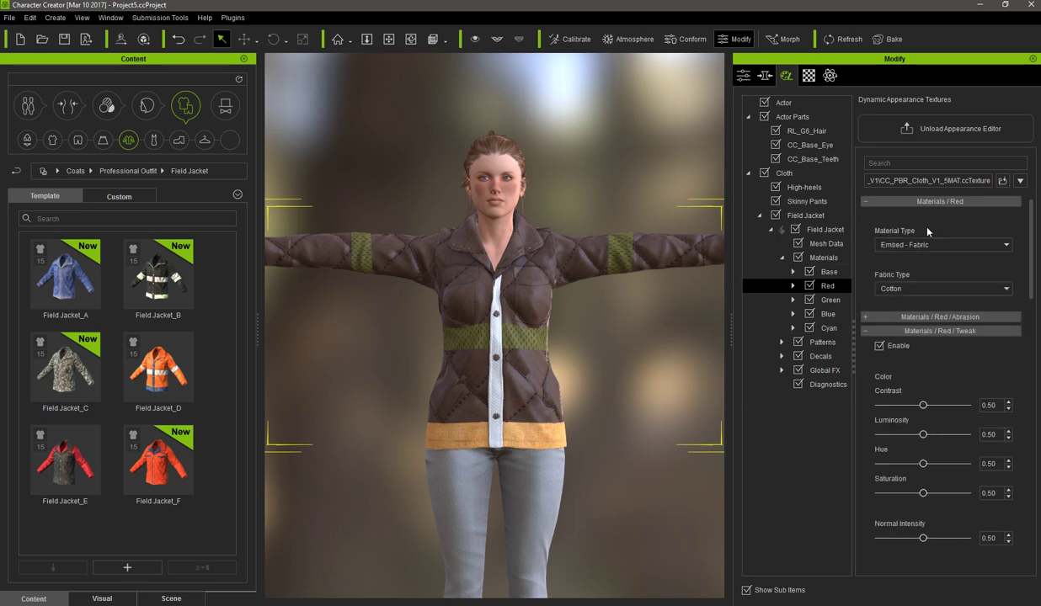
pyautogui.click(893, 245)
pyautogui.click(924, 289)
pyautogui.scroll(5, 494, 313)
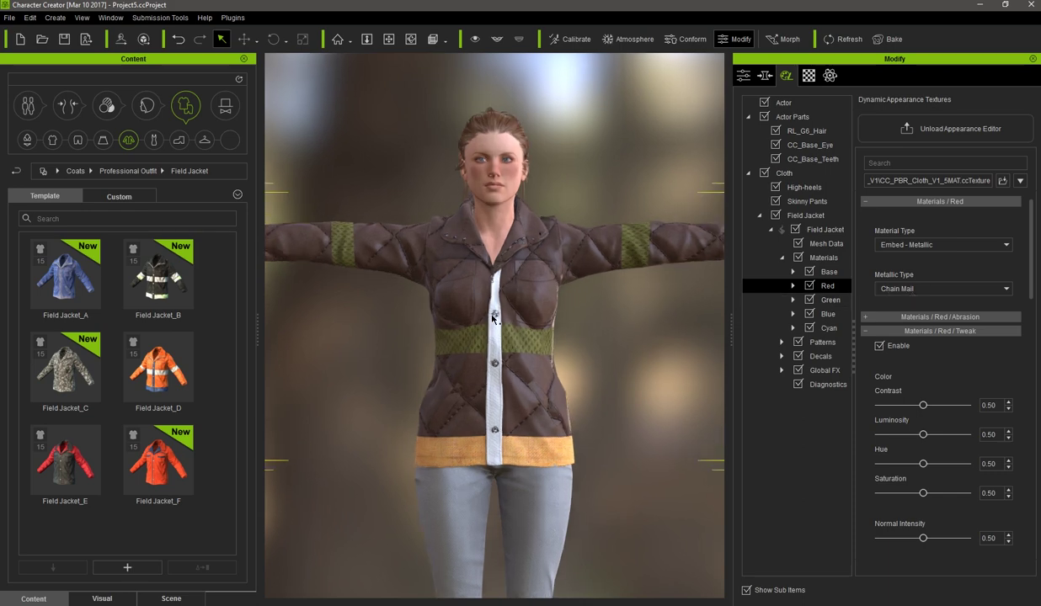
pyautogui.scroll(2, 497, 313)
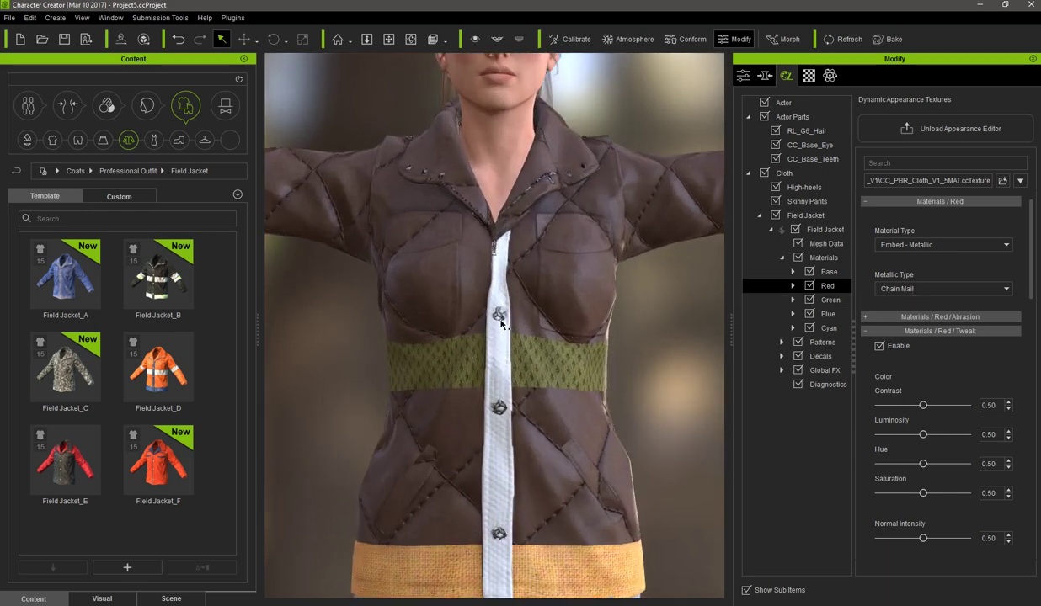
pyautogui.click(925, 289)
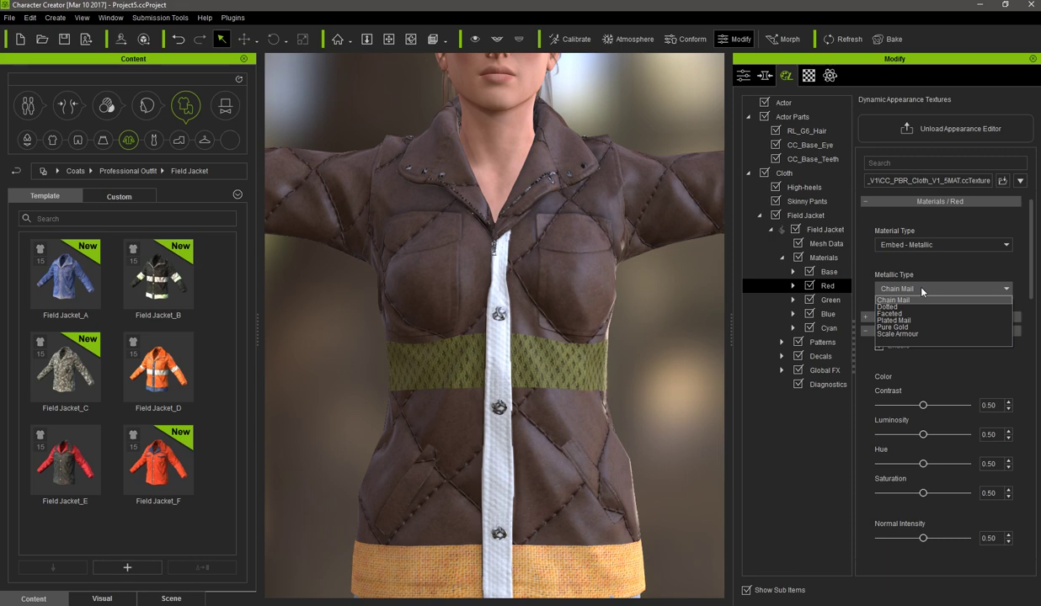
pyautogui.click(898, 330)
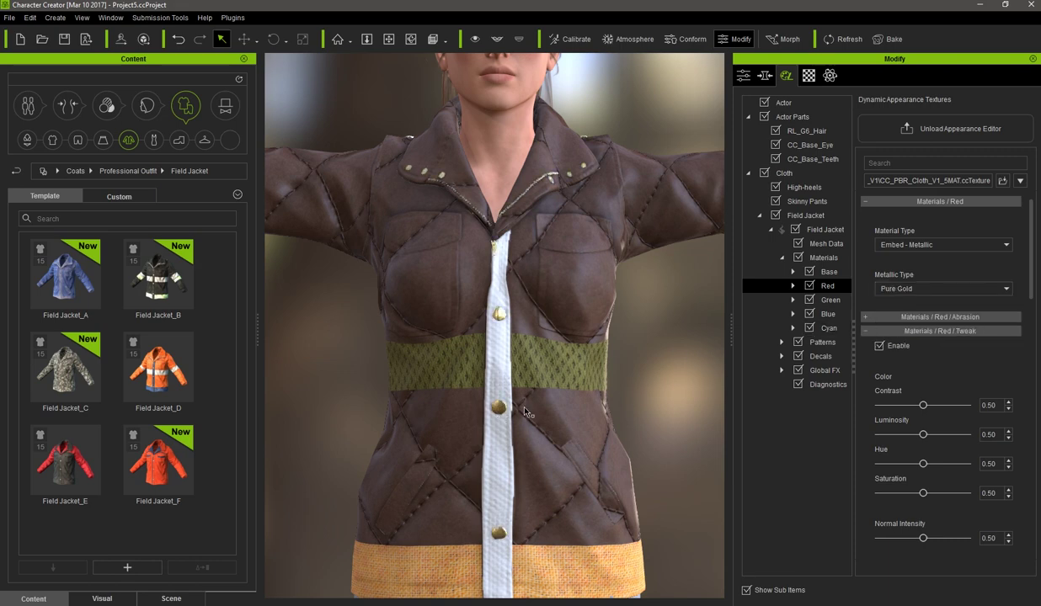
# - Raise the Green material's saturation to 1.5 and make it Embed - Leather, Plush type
pyautogui.click(831, 301)
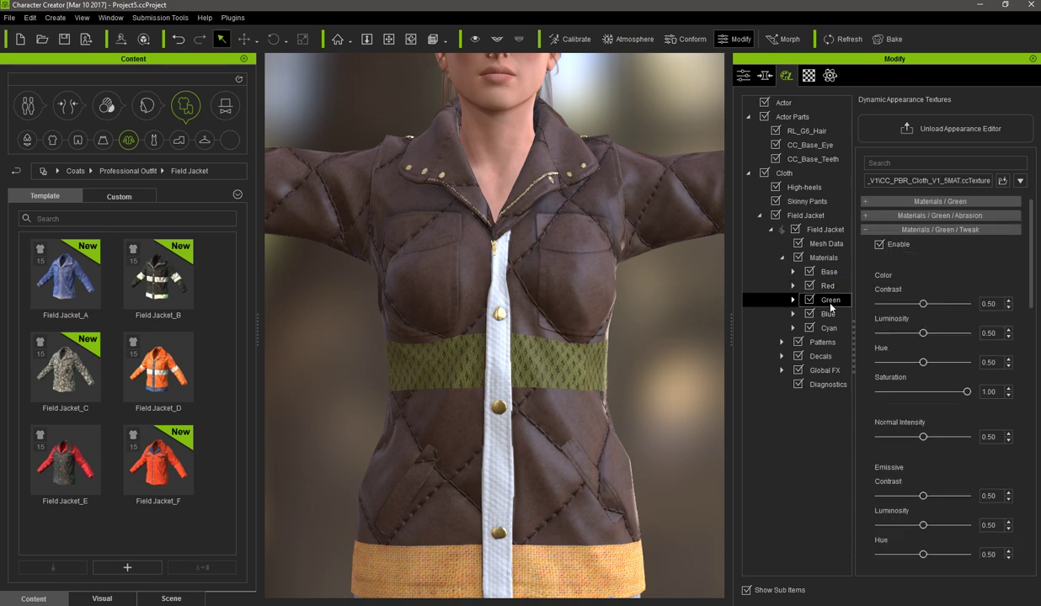
pyautogui.scroll(5, 997, 393)
pyautogui.doubleClick(983, 392)
pyautogui.write('1.5')
pyautogui.press('Return')
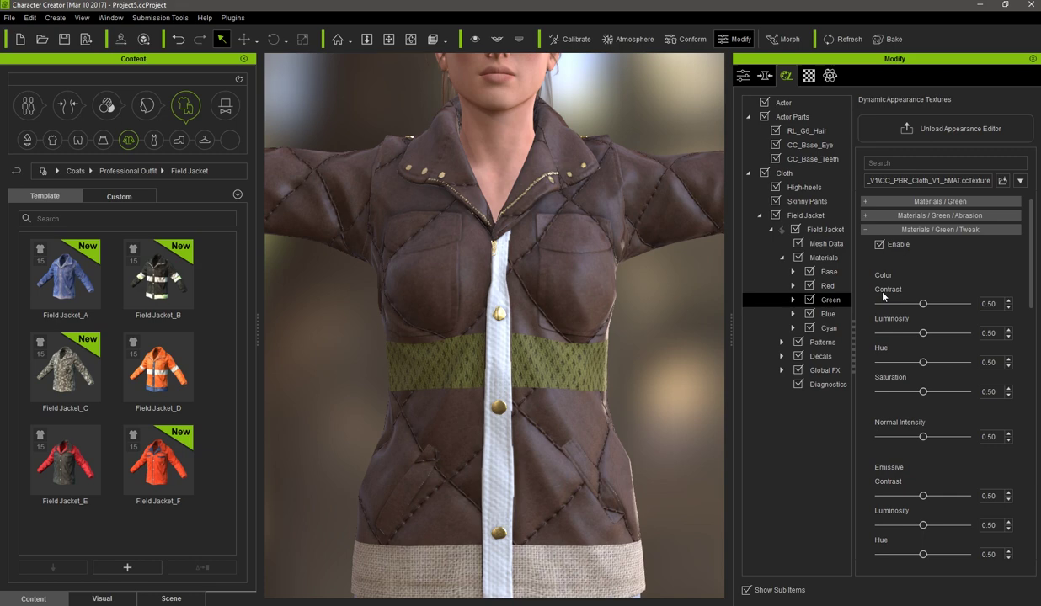
pyautogui.click(865, 201)
pyautogui.click(943, 244)
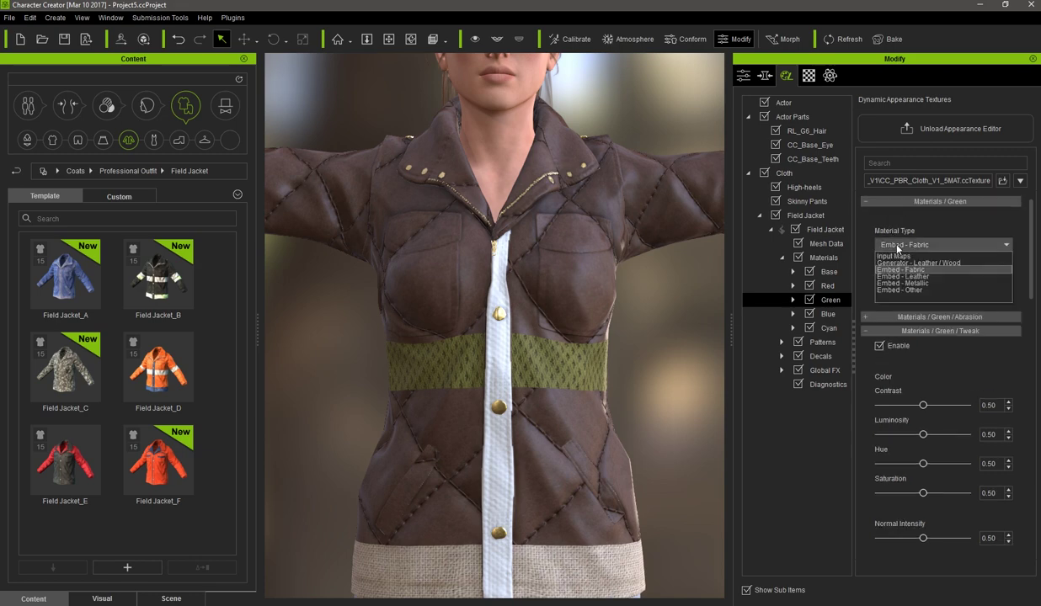
pyautogui.click(896, 280)
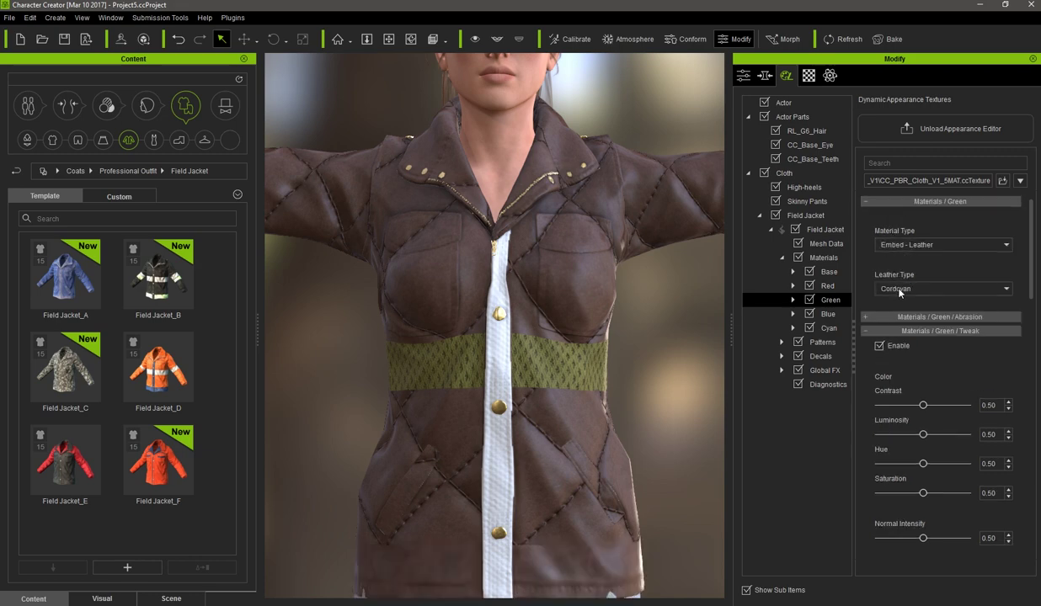
pyautogui.click(900, 290)
pyautogui.click(887, 320)
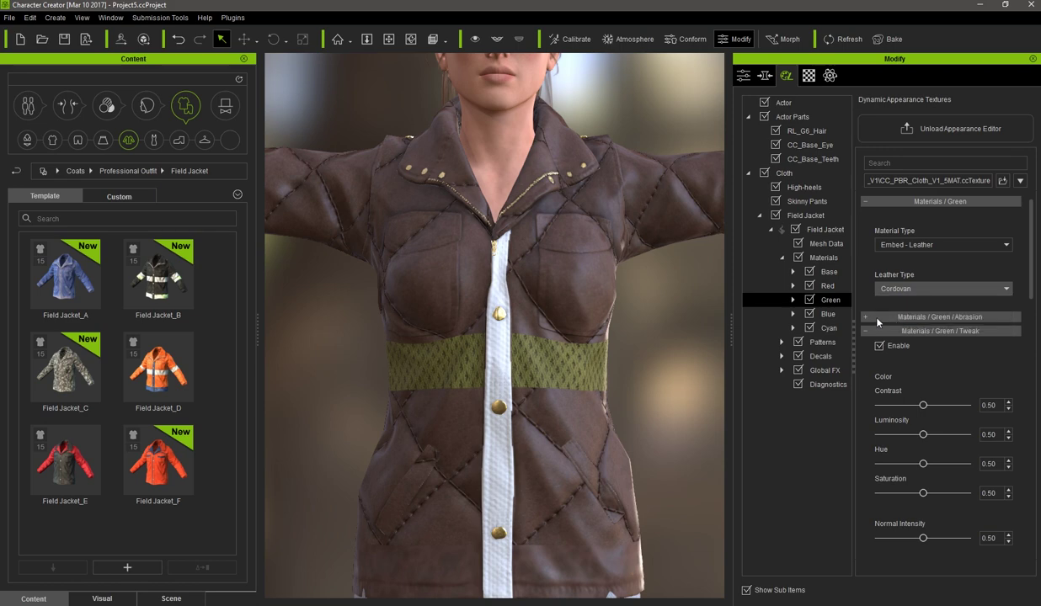
# - Shift the Blue material's hue to 0.50 and set its type to Embed - Leather
pyautogui.scroll(-5, 606, 456)
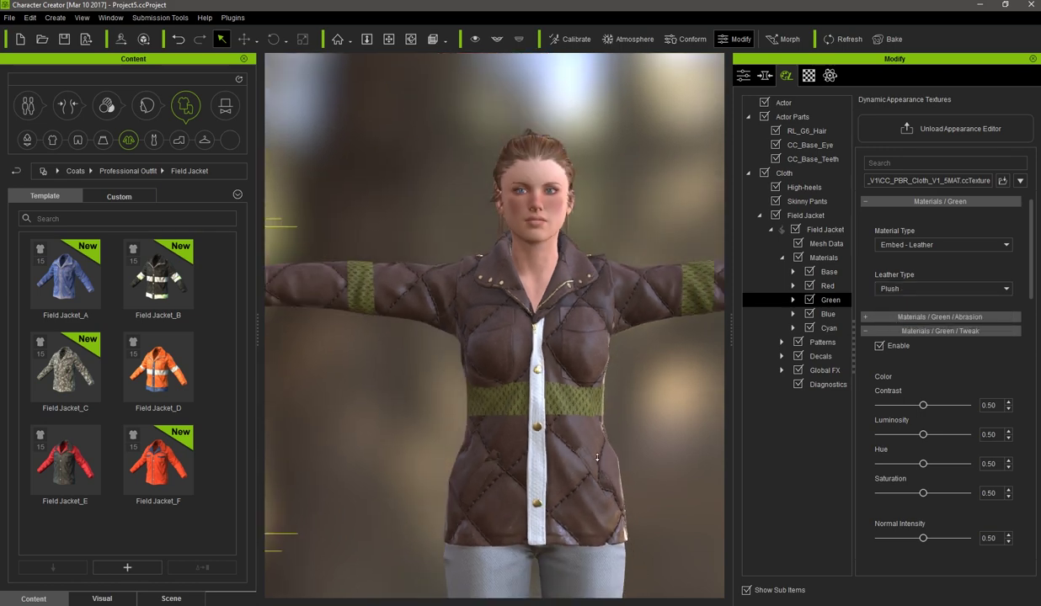
pyautogui.scroll(-5, 608, 438)
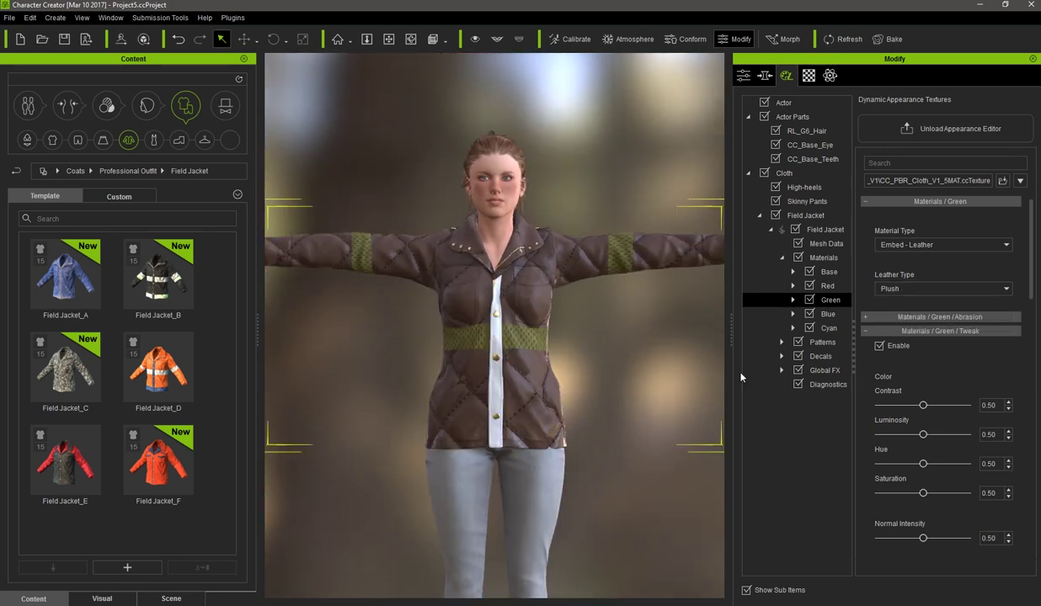
pyautogui.click(842, 314)
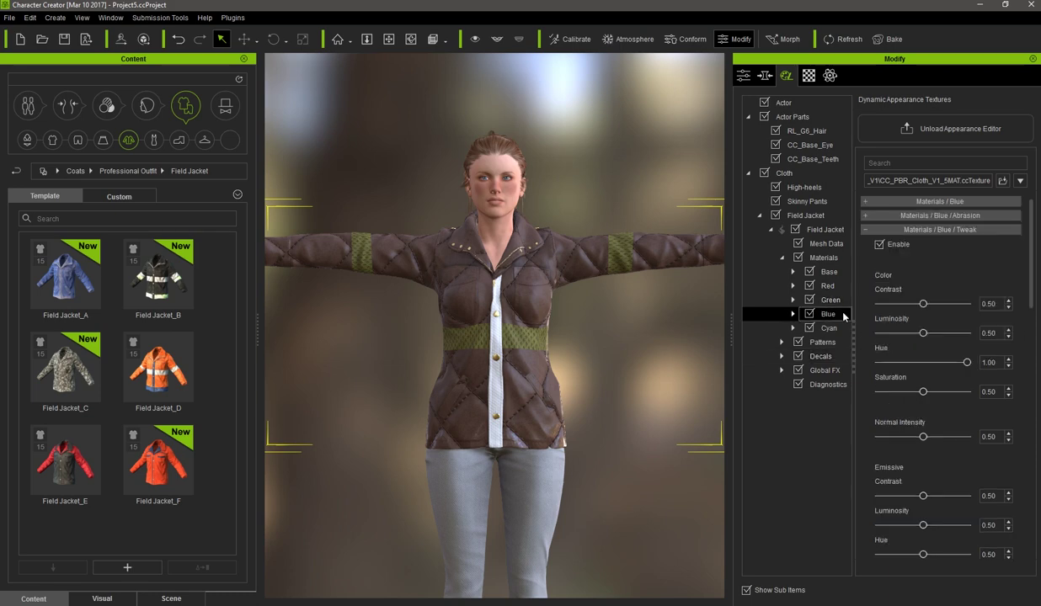
pyautogui.moveTo(966, 362); pyautogui.dragTo(923, 363)
pyautogui.click(926, 202)
pyautogui.click(924, 244)
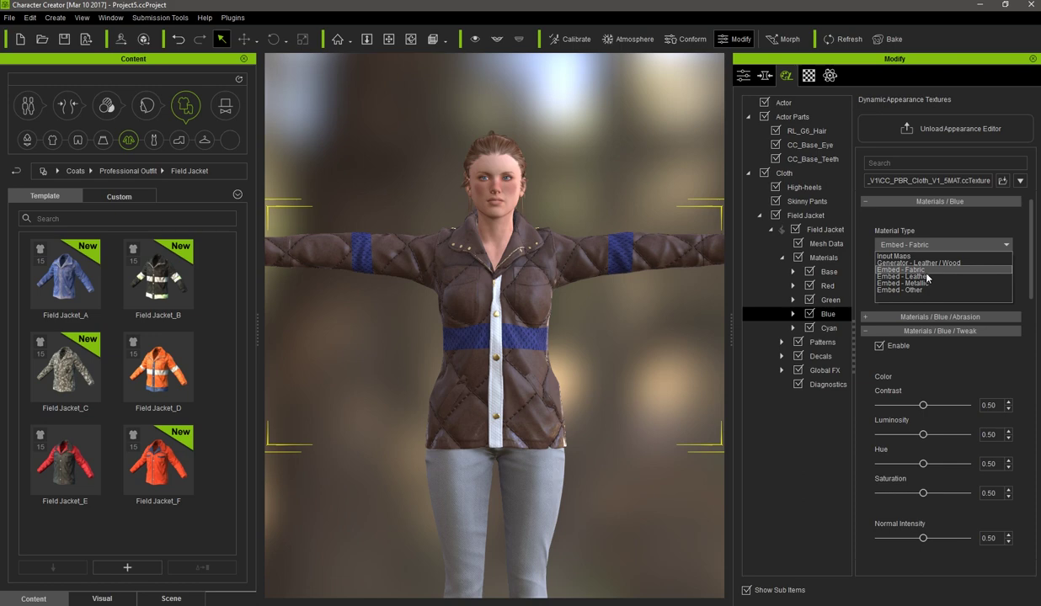
pyautogui.click(927, 277)
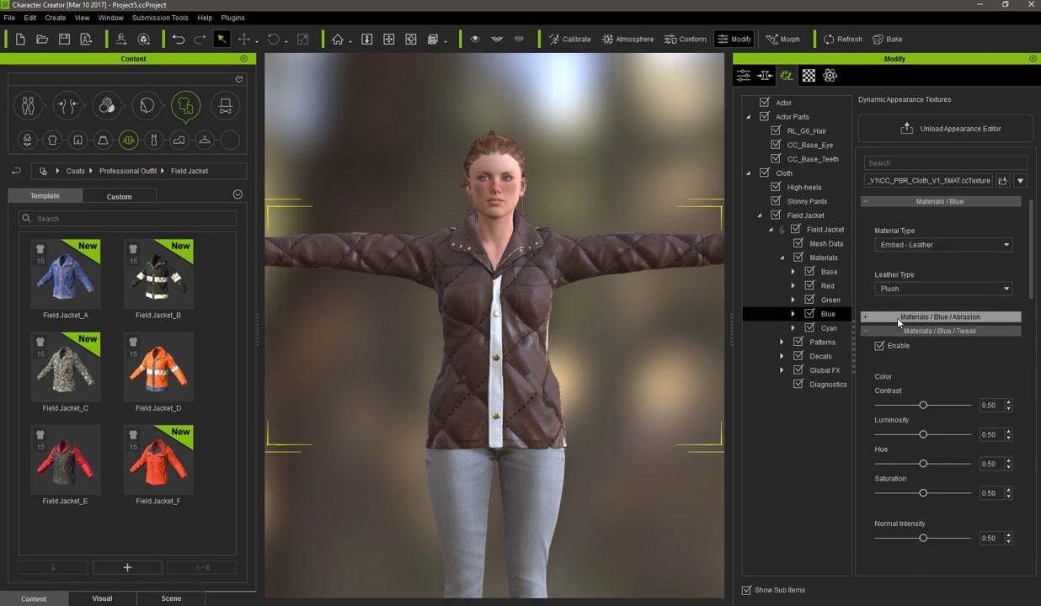
# - Make the Cyan material Embed - Leather with Plush leather type
pyautogui.click(809, 327)
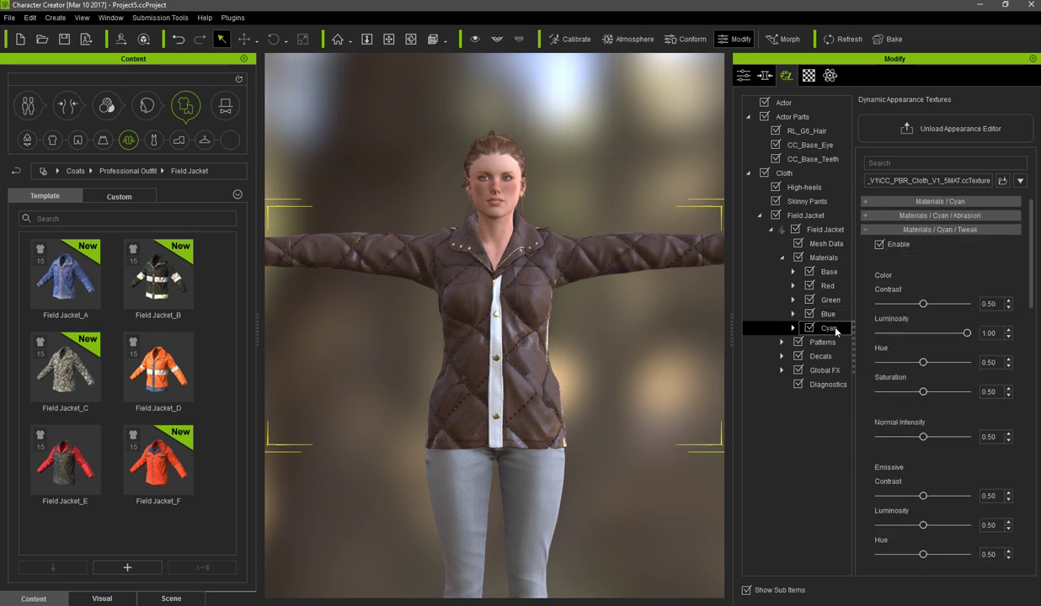
pyautogui.click(909, 203)
pyautogui.click(908, 244)
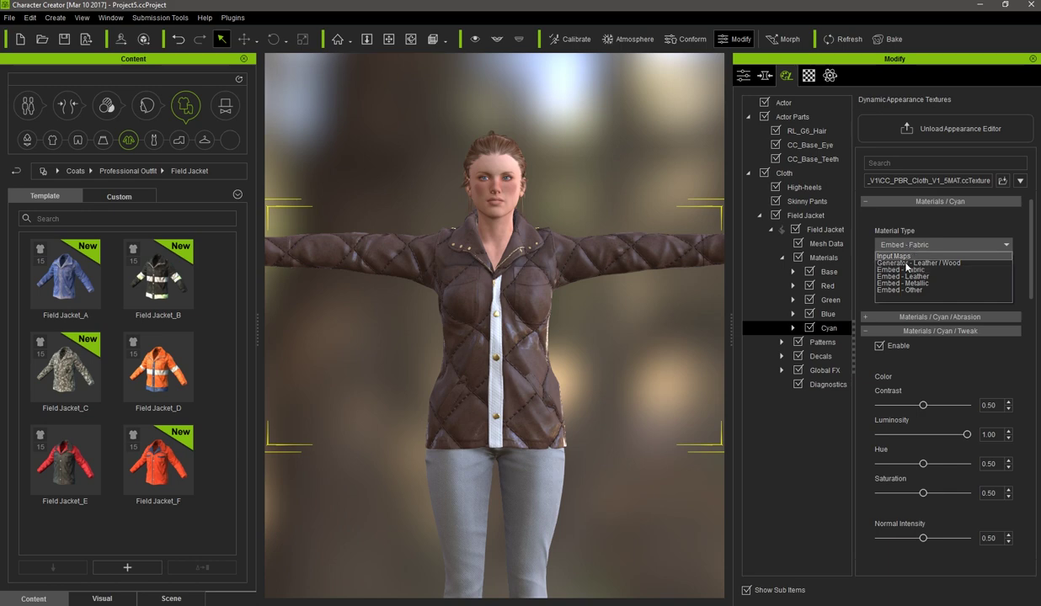
pyautogui.click(904, 276)
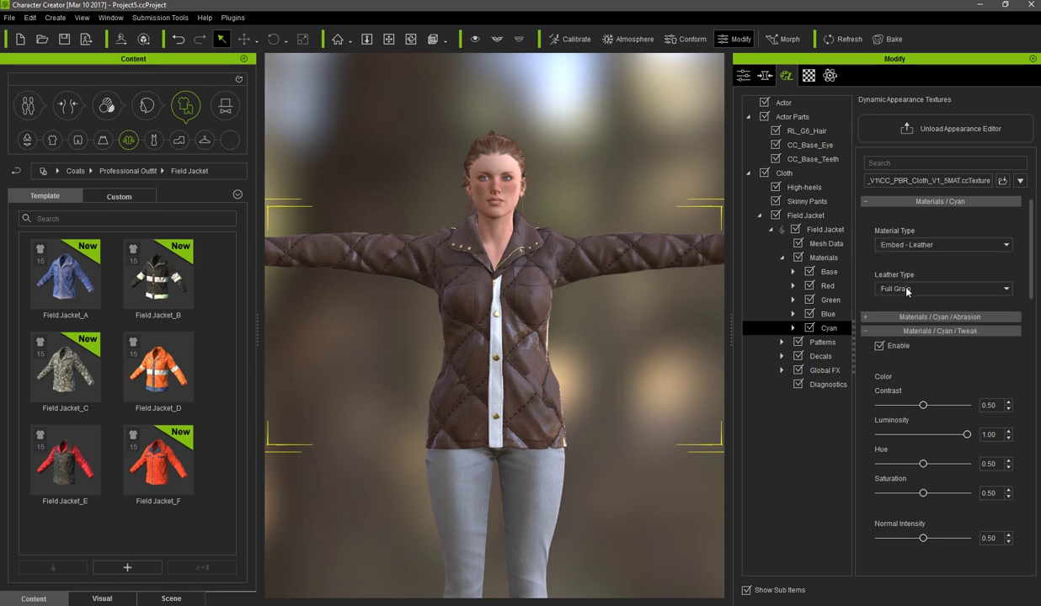
pyautogui.click(907, 289)
pyautogui.click(882, 320)
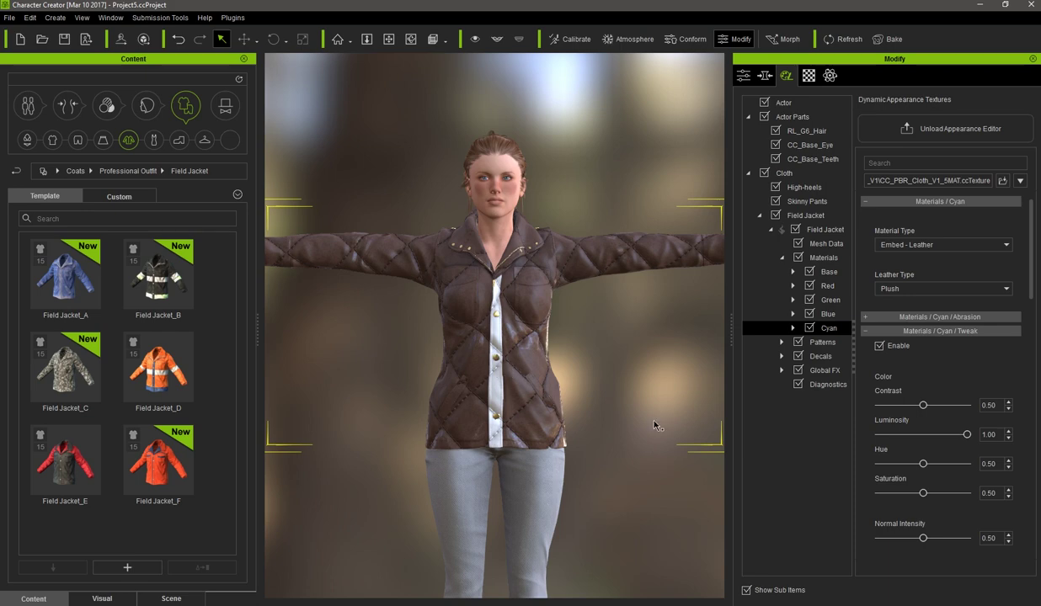
# - Lower the Cyan material's Tweak Luminosity to 0.5, darkening the white strip
pyautogui.doubleClick(994, 435)
pyautogui.write('0.5')
pyautogui.press('Return')
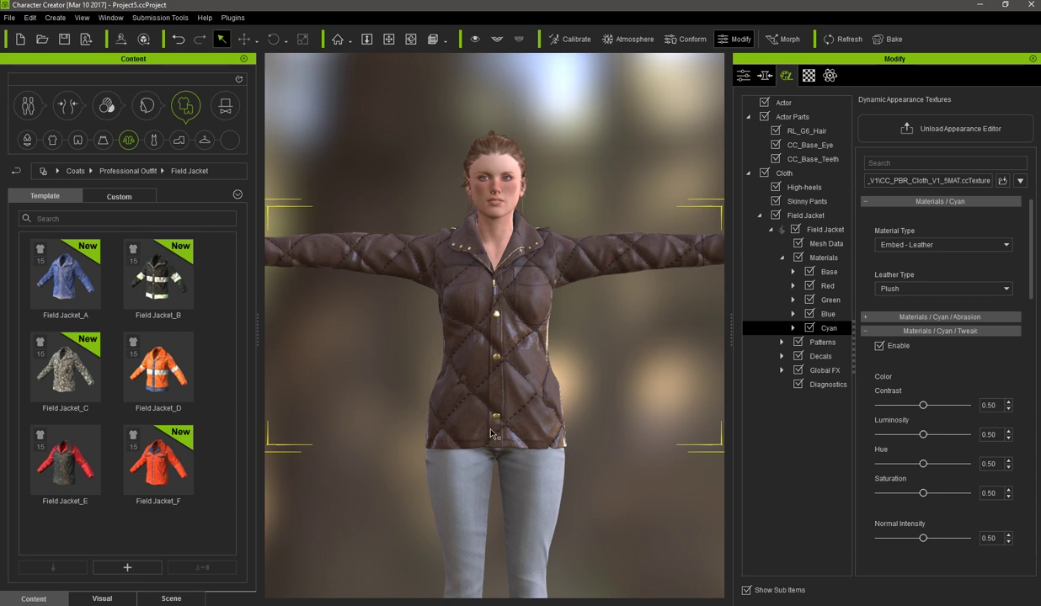
pyautogui.moveTo(499, 362)
pyautogui.mouseDown(button='right')
pyautogui.moveTo(355, 343)
pyautogui.moveTo(472, 354)
pyautogui.moveTo(438, 345)
pyautogui.mouseUp(button='right')
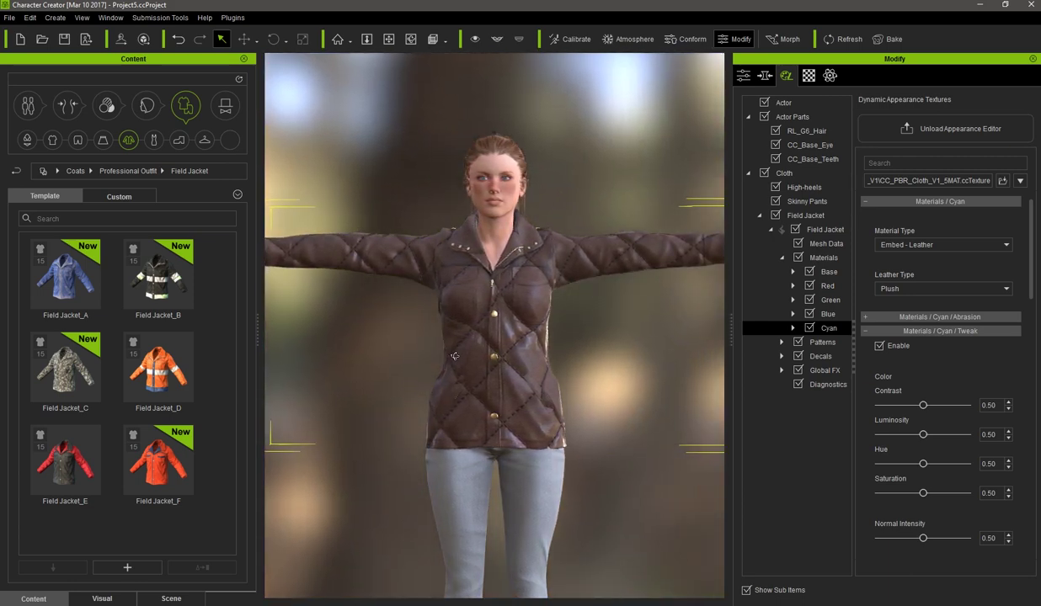
# - Set the Base material's Roughness Luminosity to 0.40 for a glossier leather sheen
pyautogui.click(830, 272)
pyautogui.scroll(-5, 1016, 264)
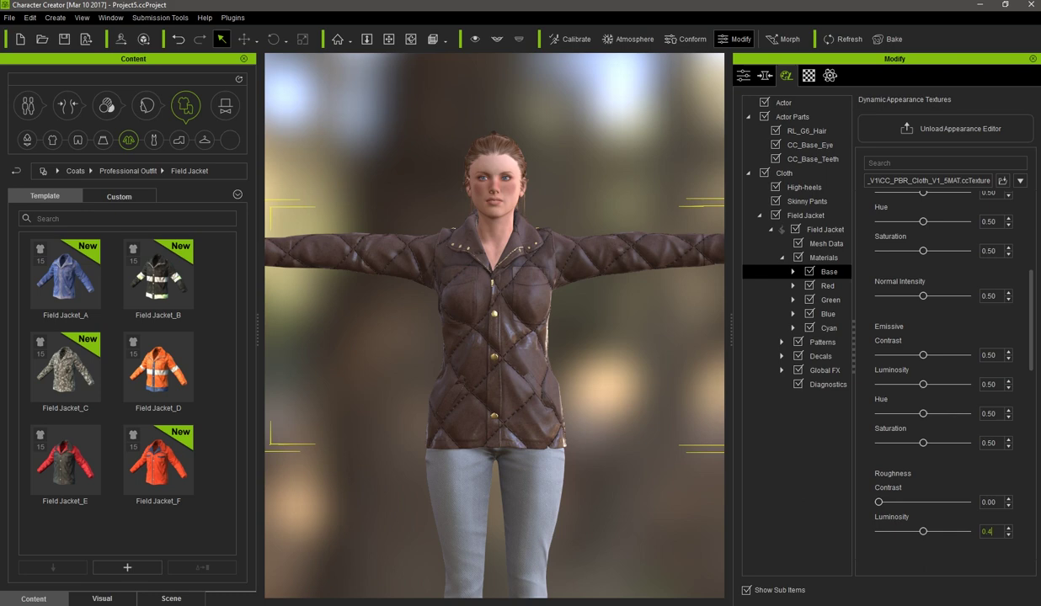
pyautogui.press('Return')
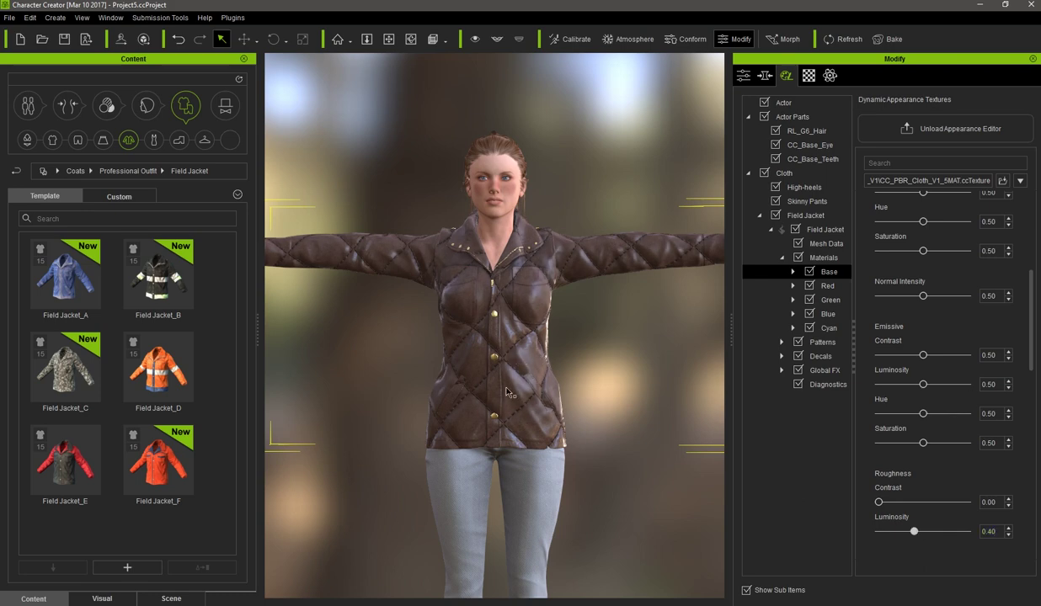
pyautogui.moveTo(528, 412); pyautogui.dragTo(507, 400, button='right')
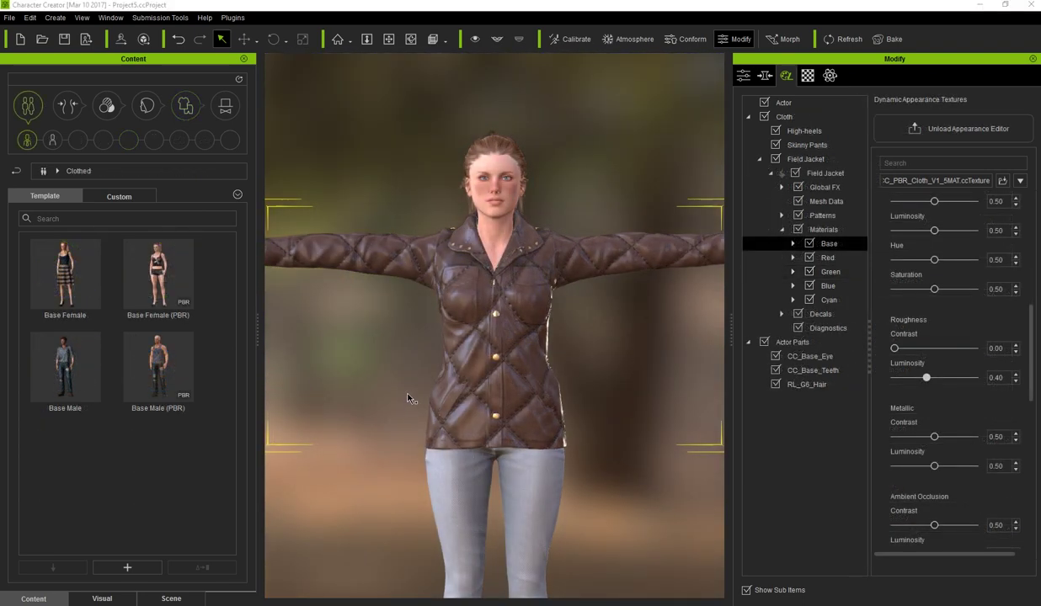
# - Orbit to a three-quarter view of the character and activate the Rotate tool (E)
pyautogui.moveTo(410, 398); pyautogui.dragTo(1005, 390, button='right')
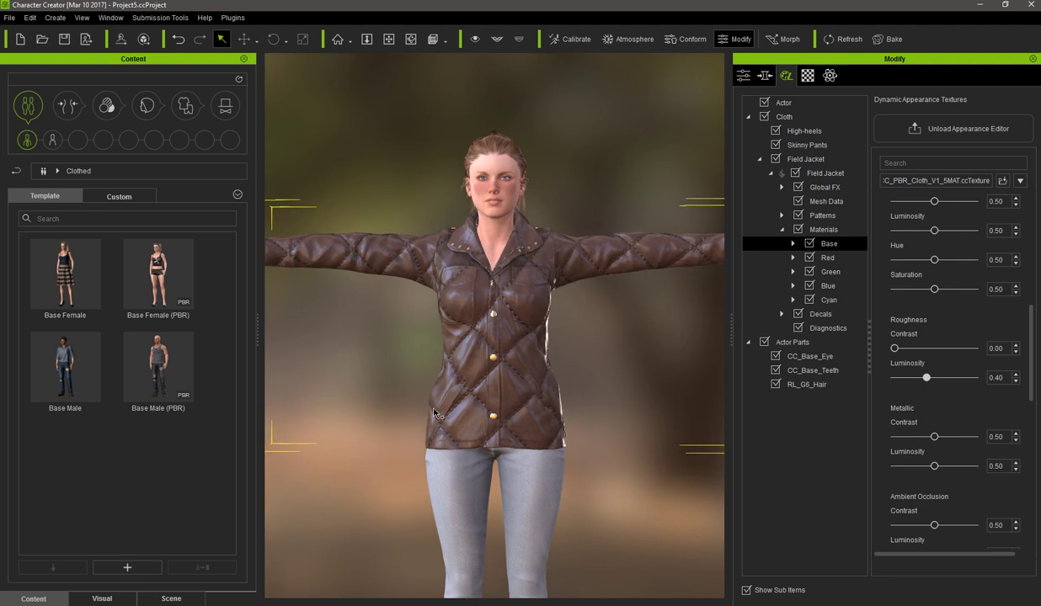
pyautogui.press('e')
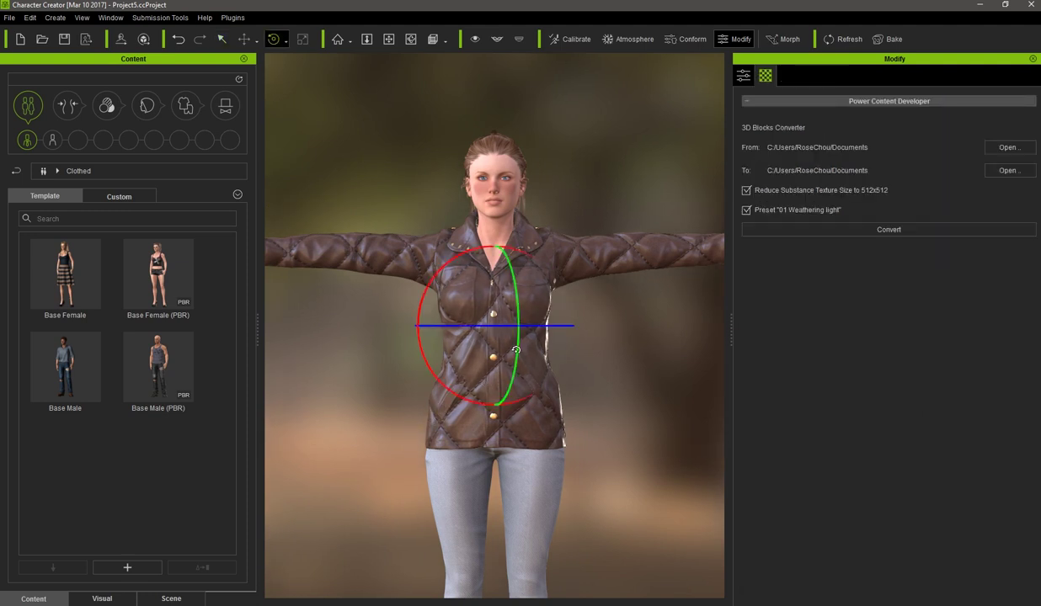